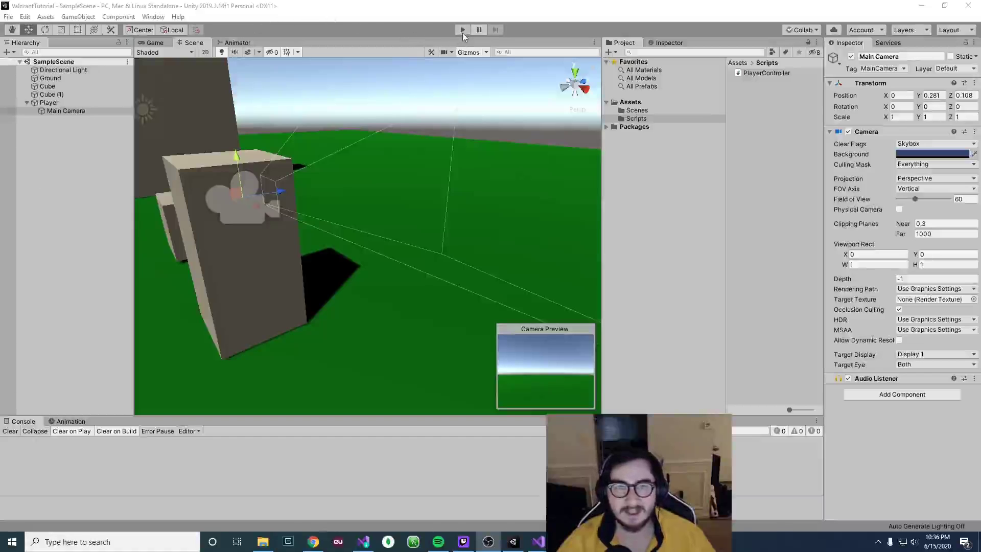
Play-test the scene by walking the first-person player around the wall and the small cube while looking about, and stop play mode
click(462, 32)
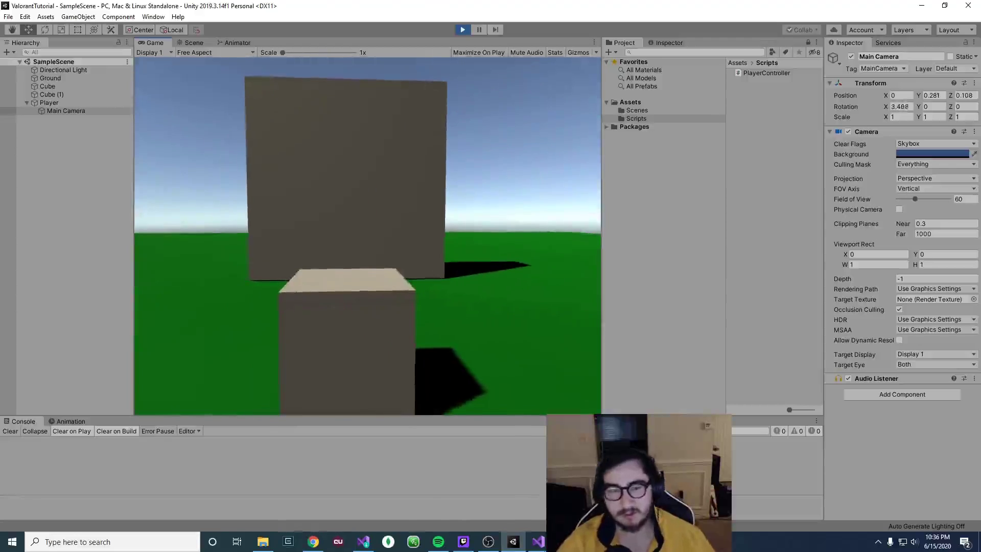
key(a)
key(w)
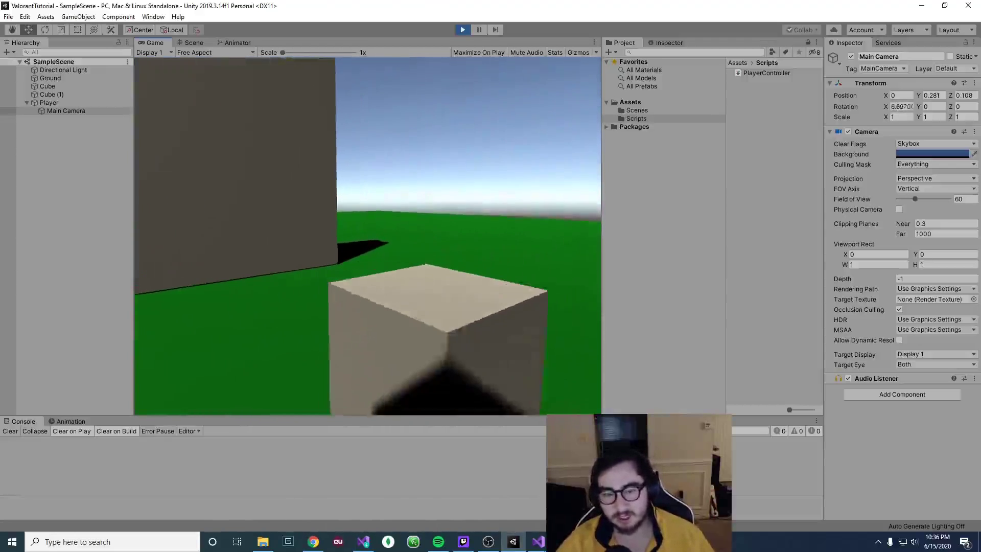
key(s)
key(d)
key(w)
key(a)
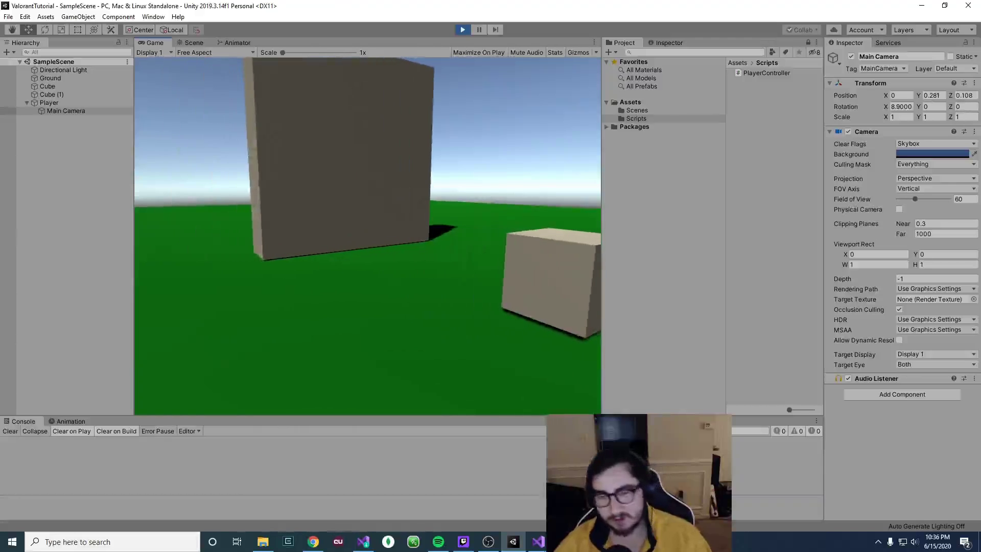
key(a)
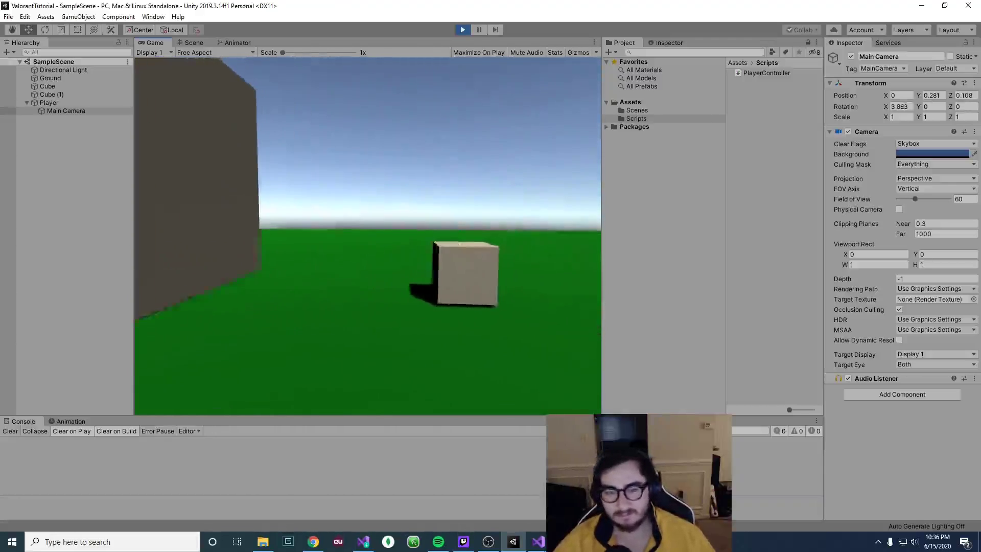
key(w)
key(a)
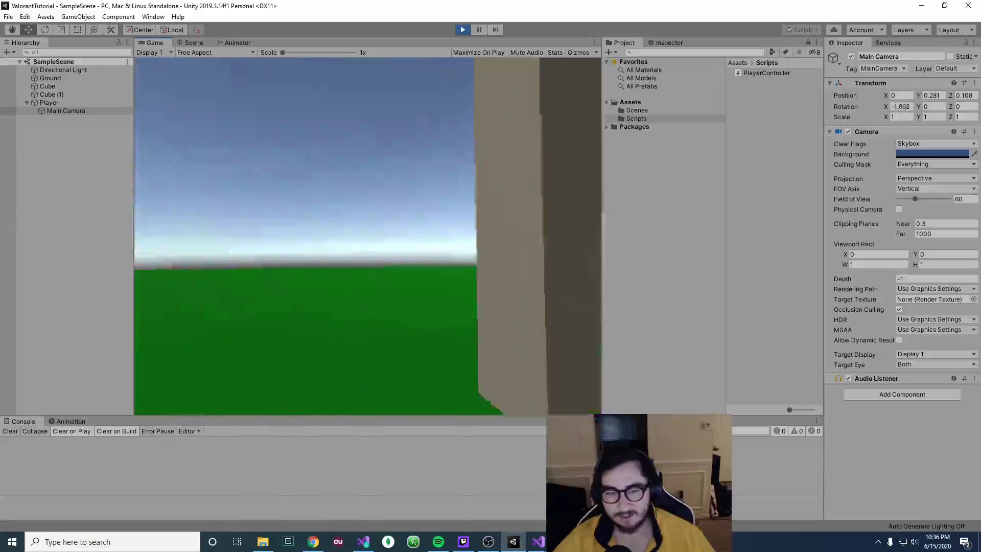
key(d)
key(a)
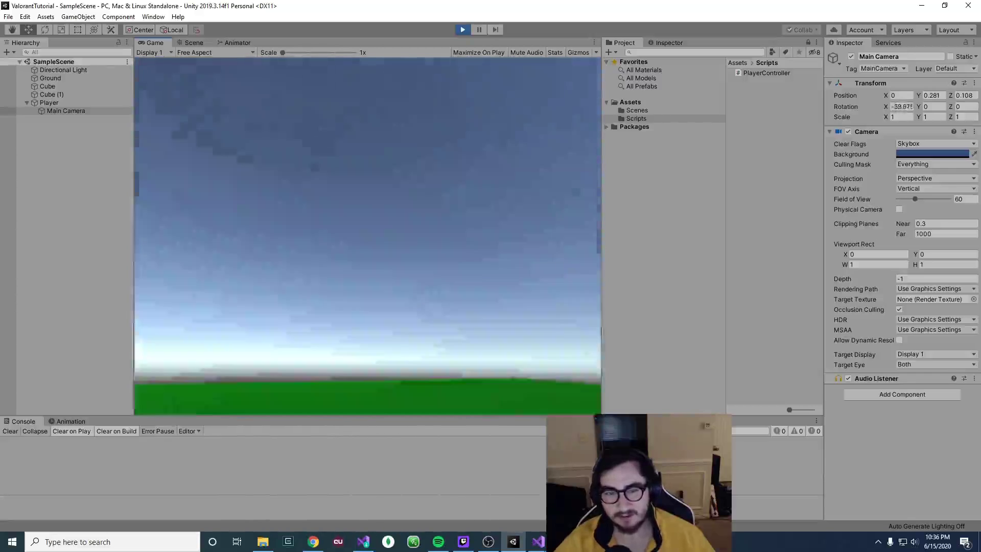
key(a)
key(d)
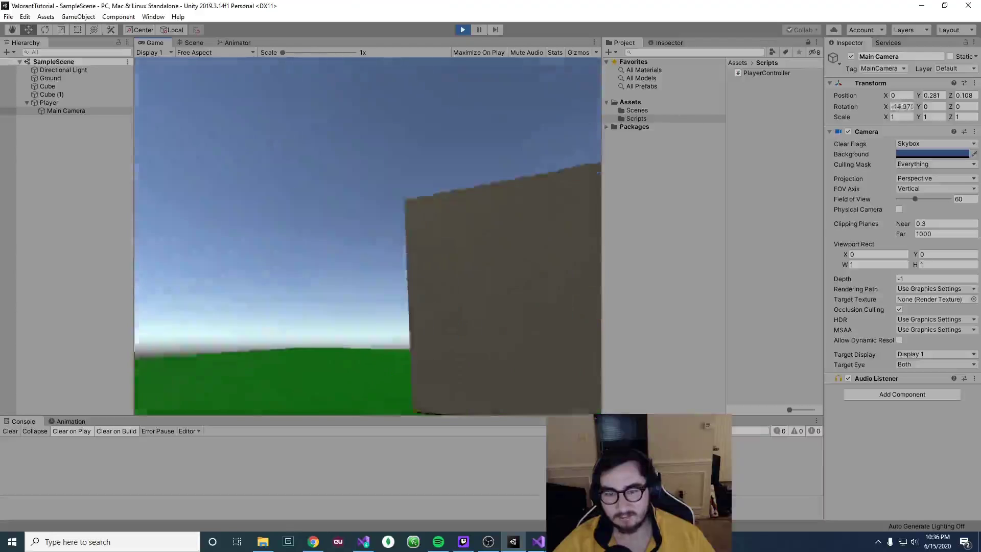
key(w)
key(d)
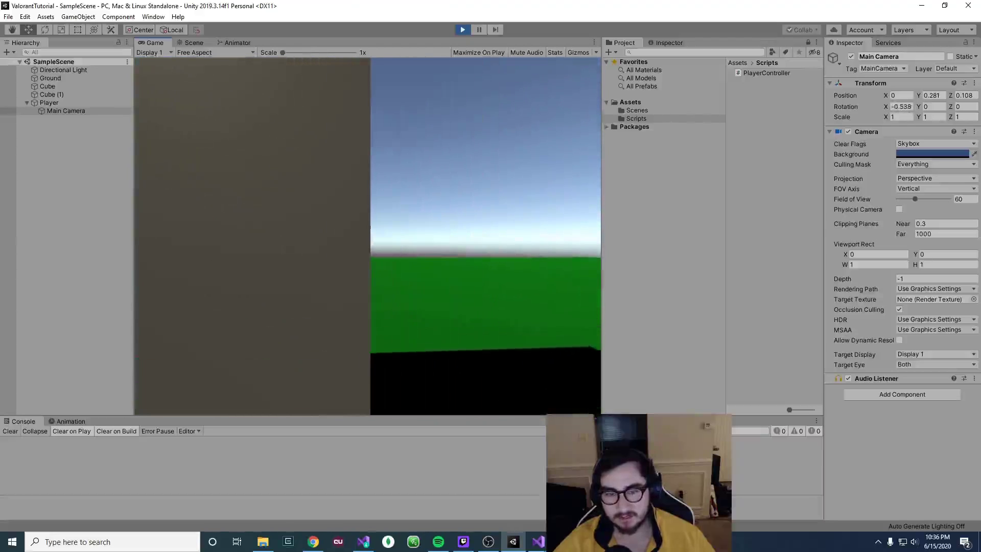
key(d)
key(s)
key(w)
key(s)
key(a)
key(w)
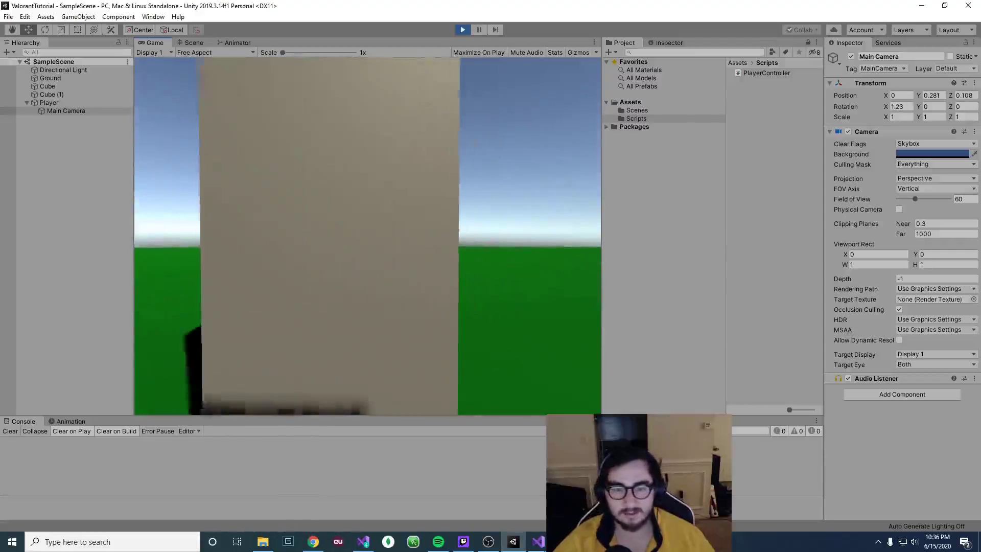
key(d)
key(a)
key(a)
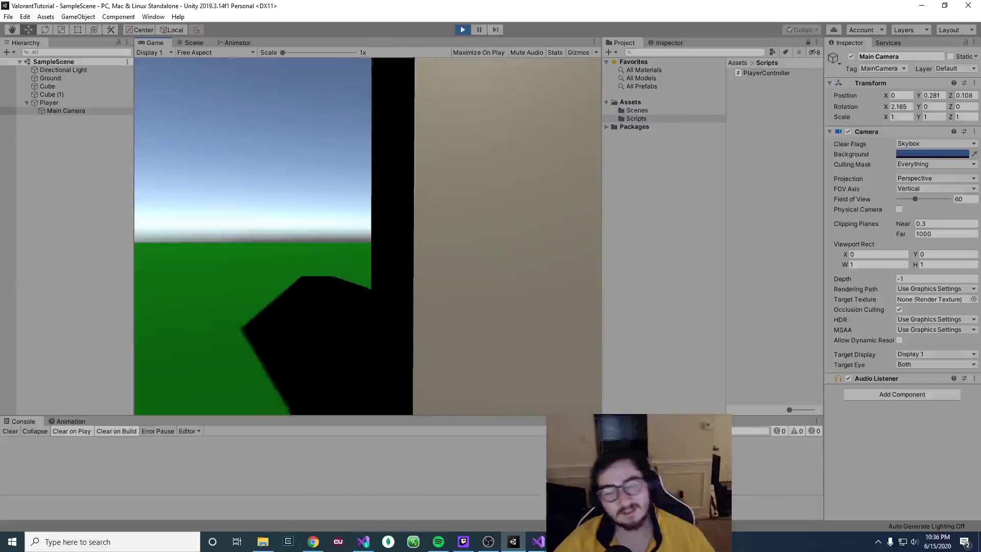
key(d)
key(w)
key(d)
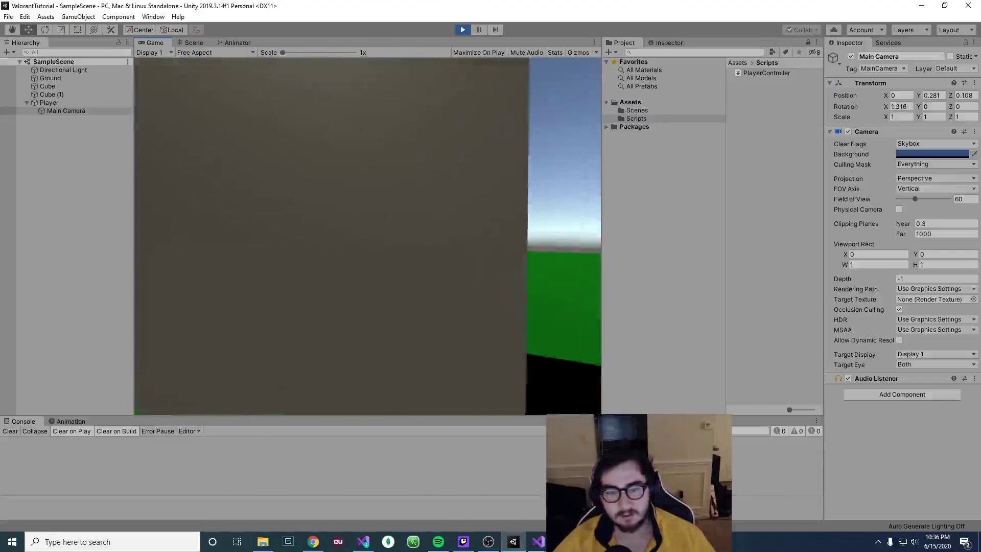
key(a)
key(w)
key(a)
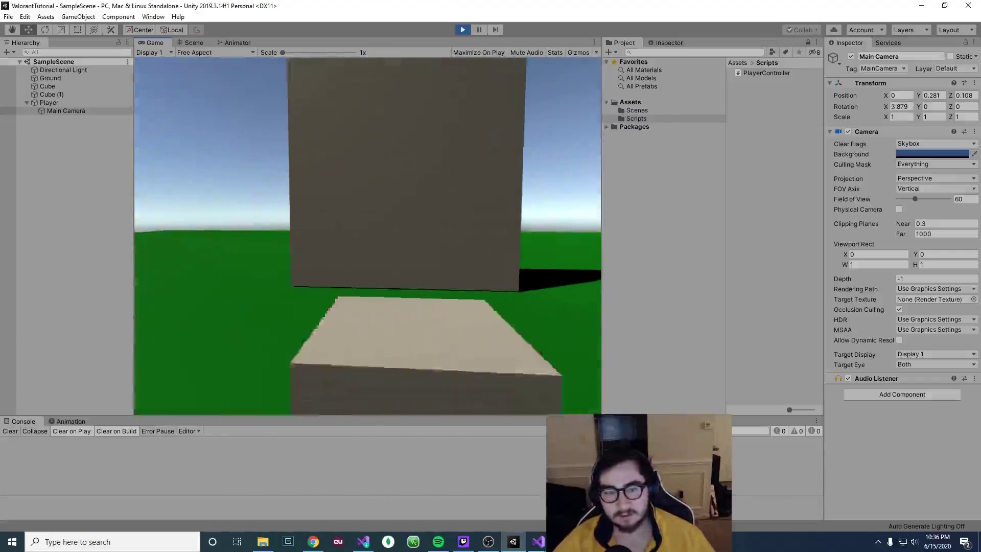
key(a)
key(d)
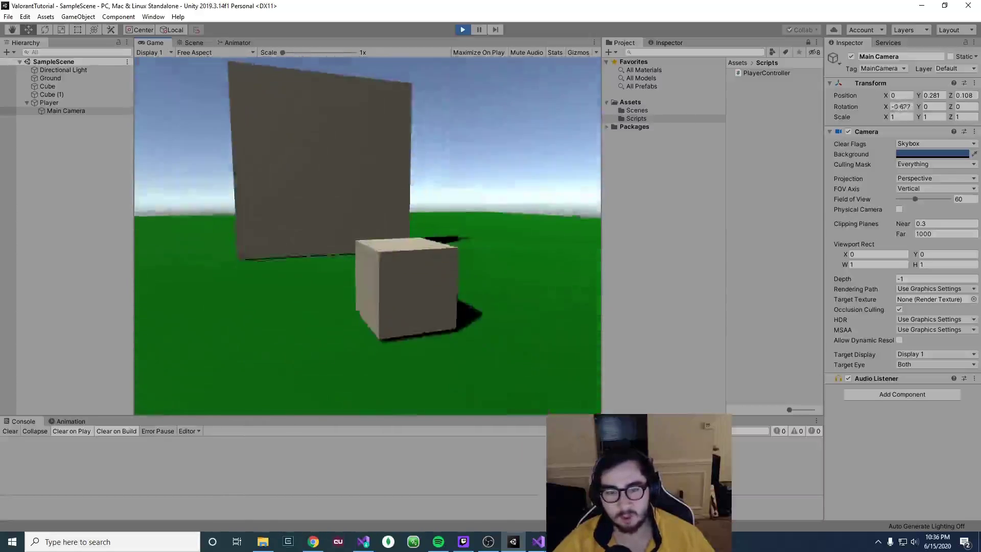
key(w)
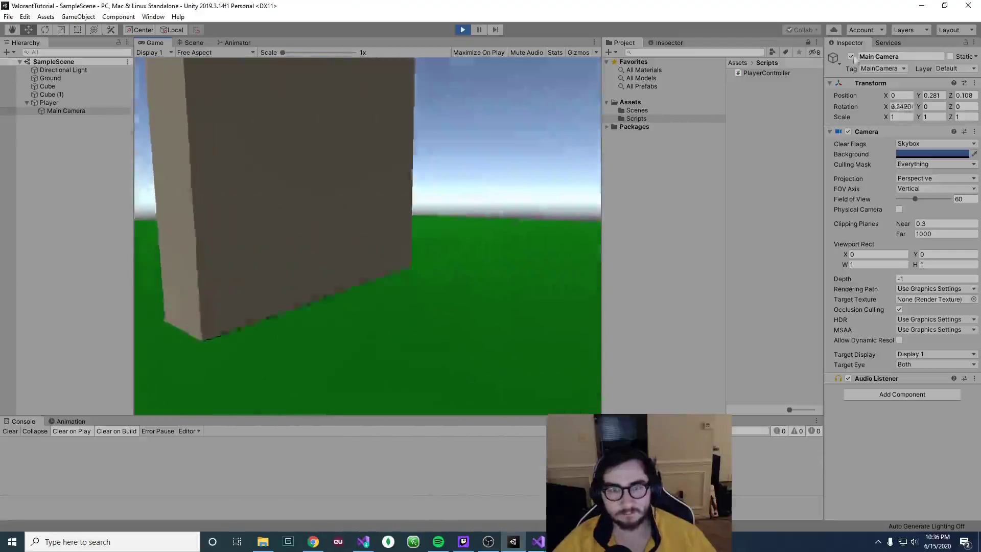
click(462, 29)
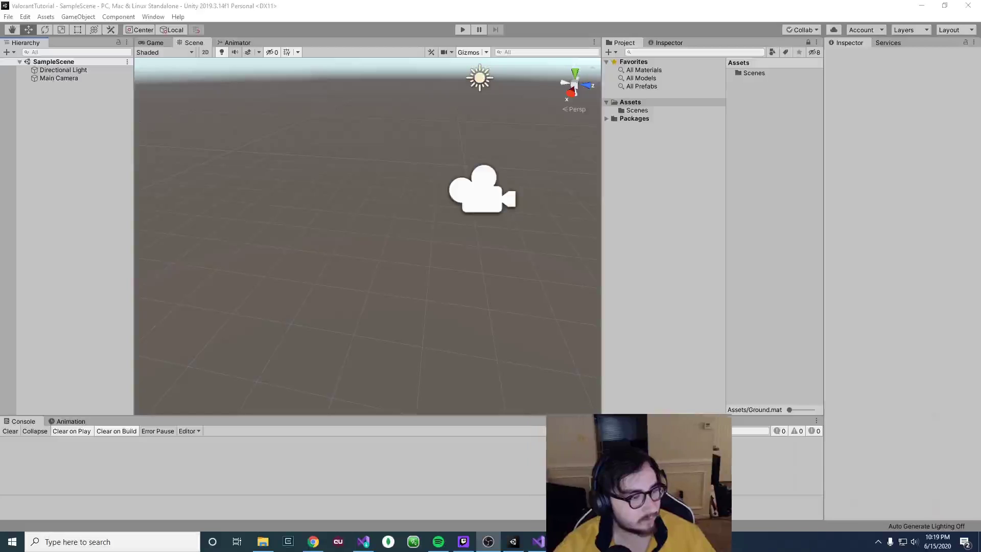
Add a 3D cube to the empty sample scene and reset its transform to the origin
click(484, 239)
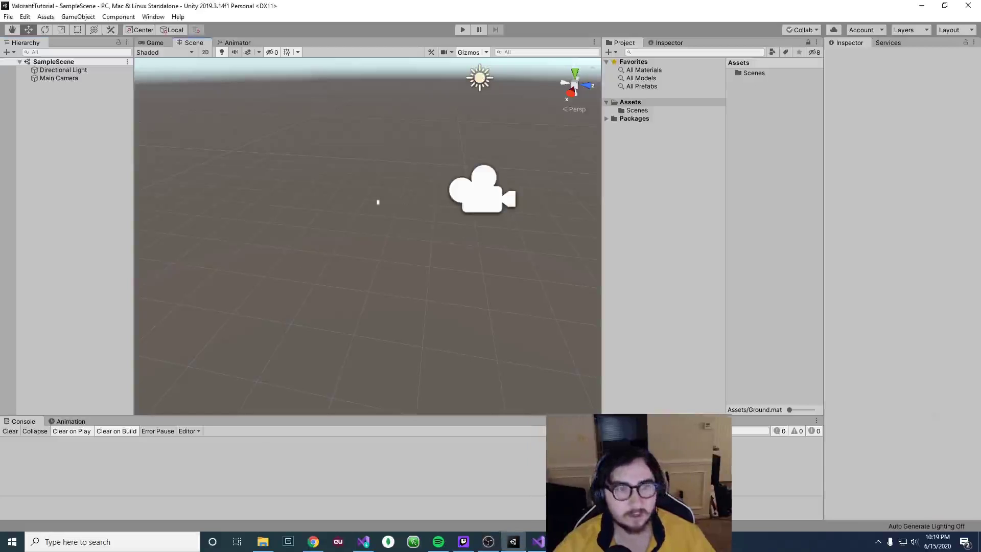
click(45, 88)
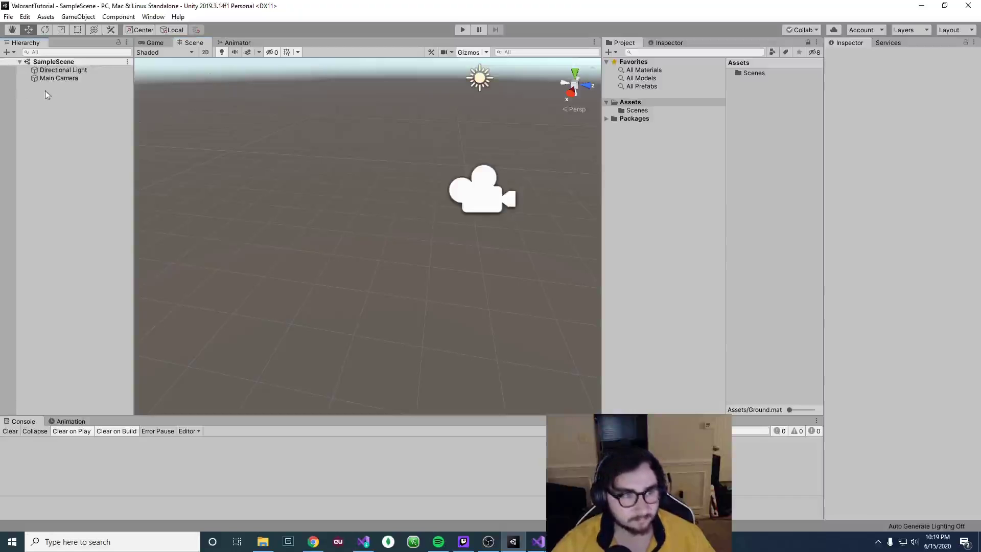
right_click(53, 94)
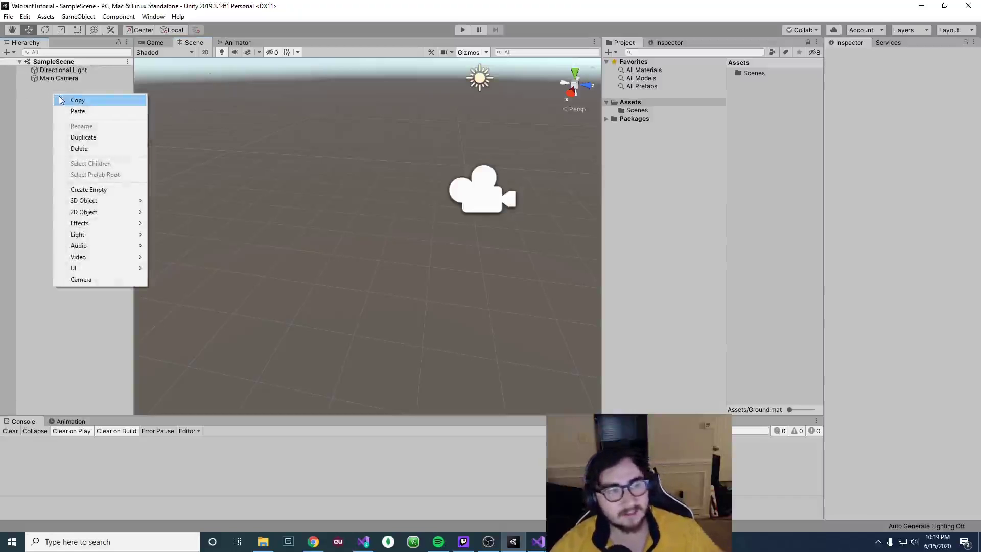
mouse_move(92, 204)
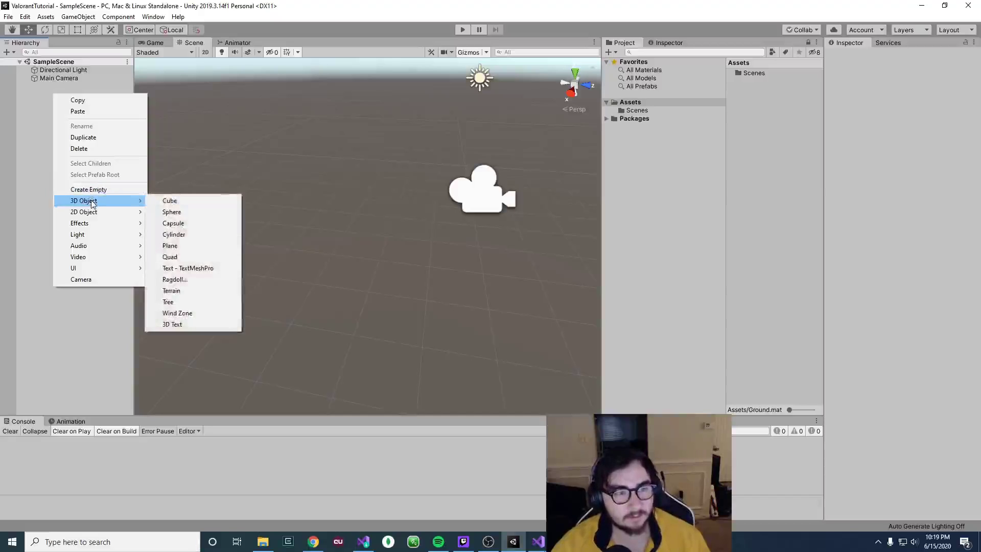
click(169, 201)
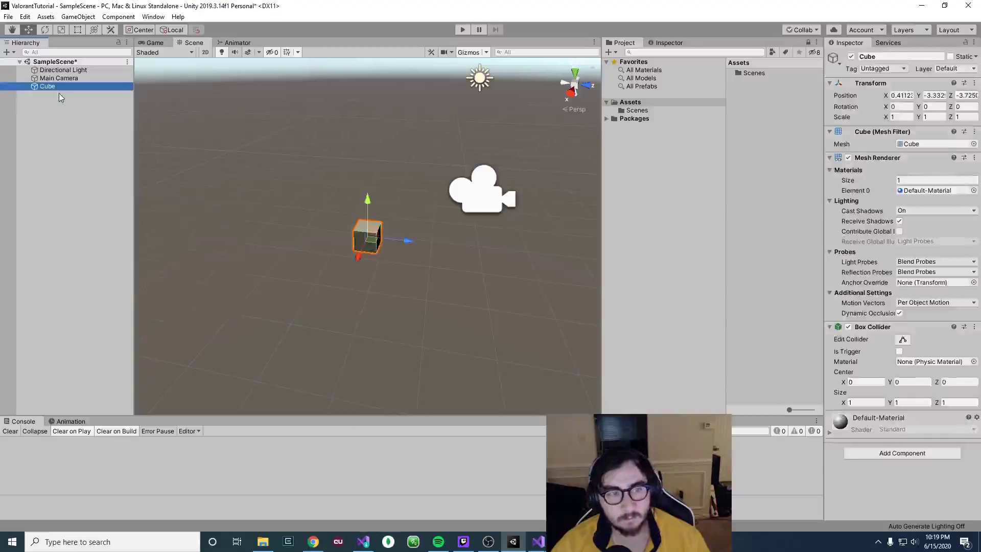
right_click(897, 84)
click(889, 92)
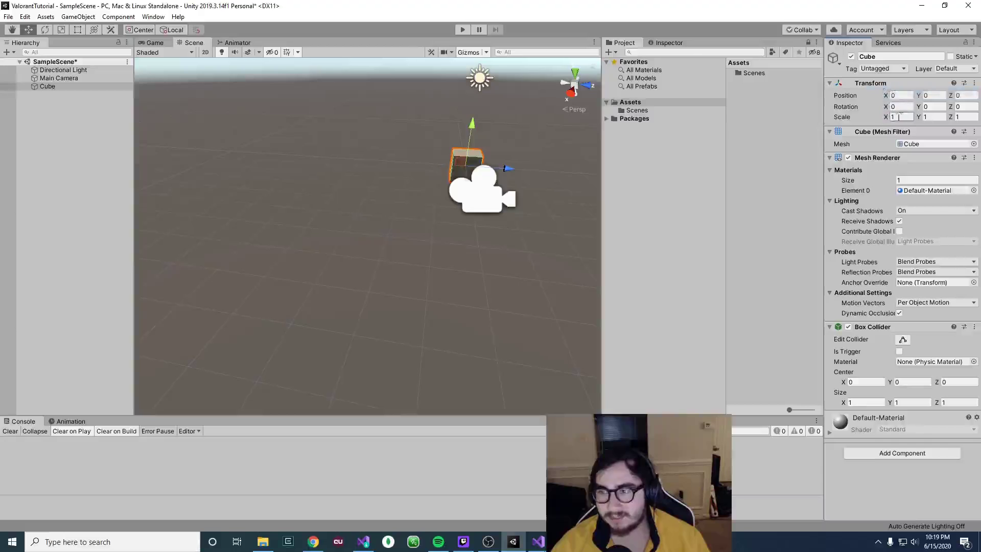
Scale the cube to 50 on X and 50 on Z to form a wide floor slab
middle_drag(532, 136, 474, 169)
double_click(901, 116)
text(50)
key(Tab)
key(Tab)
text(50)
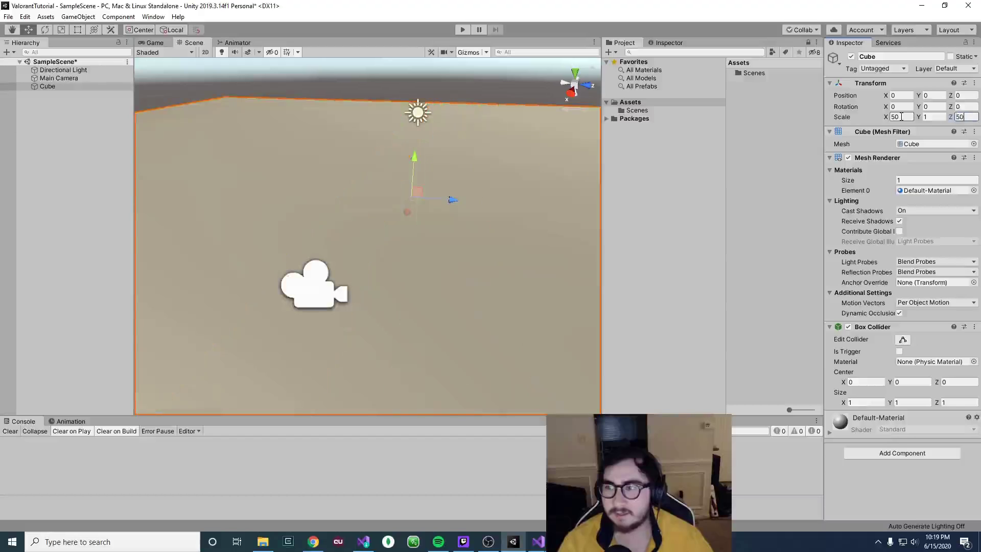
Rename the scaled floor cube as Ground
right_click(56, 85)
click(94, 118)
text(Ground)
key(Return)
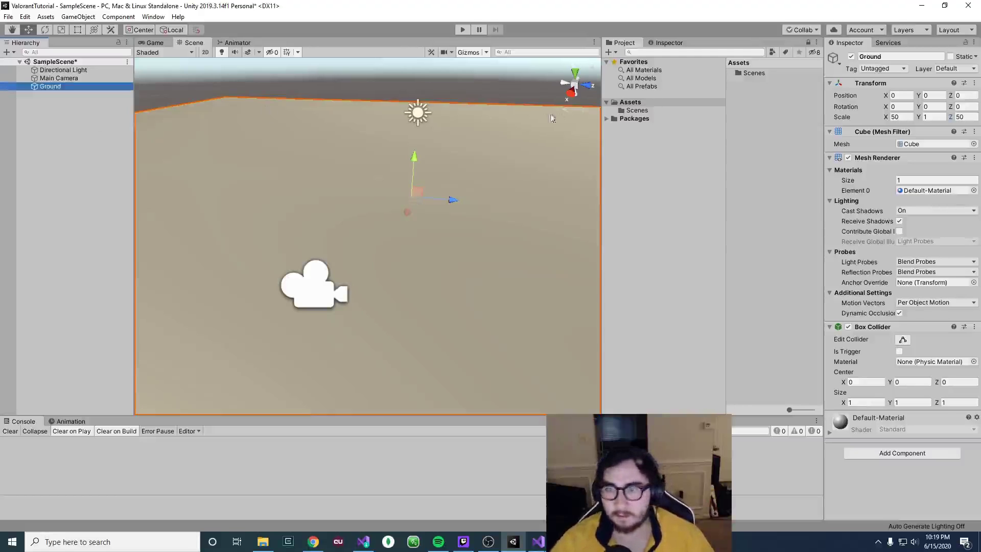
Create a new material named Ground in the Assets folder
click(638, 103)
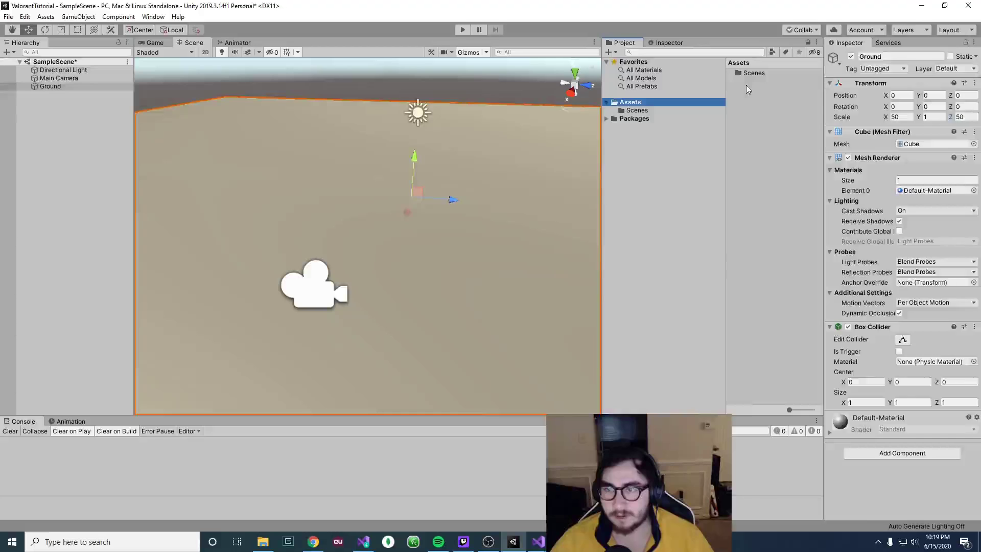
right_click(746, 85)
mouse_move(766, 92)
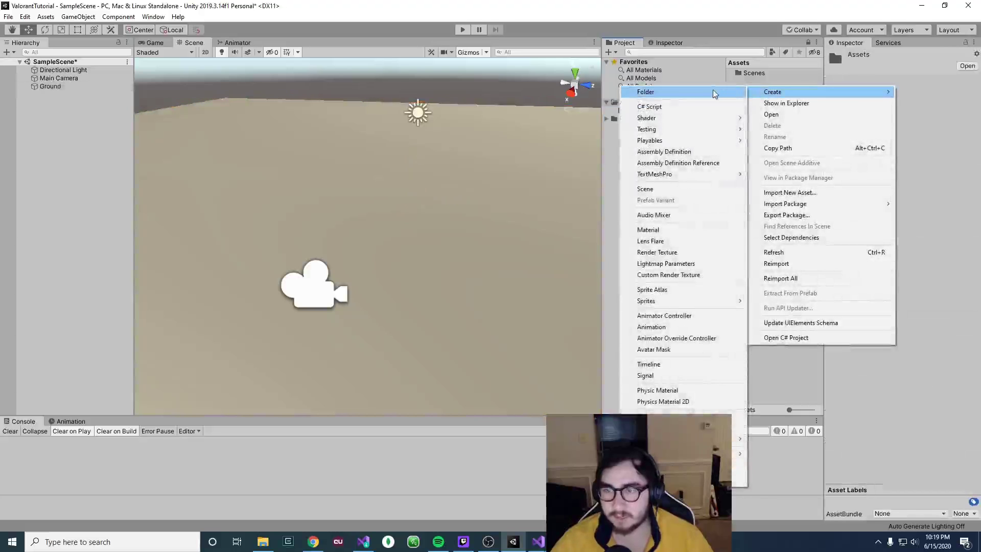
click(674, 229)
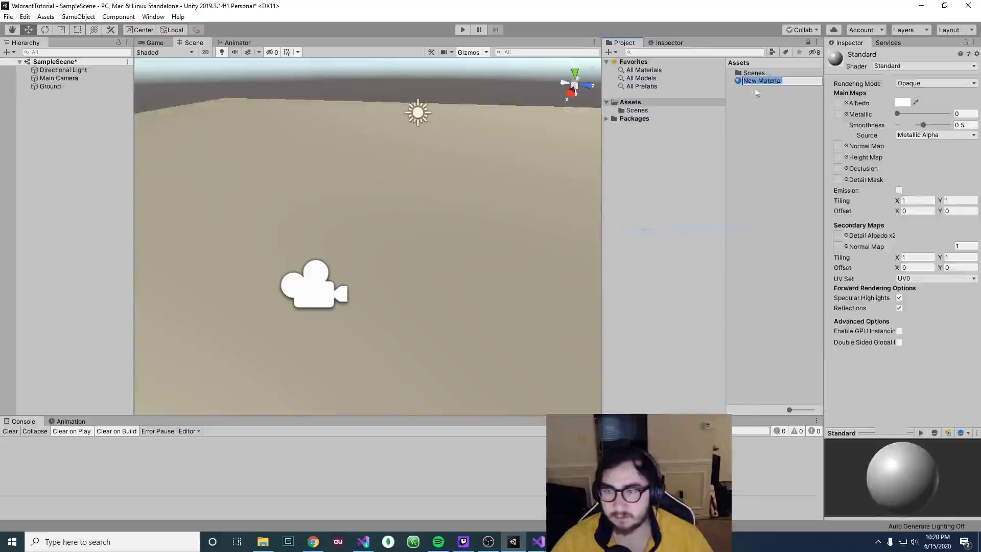
text(Ground)
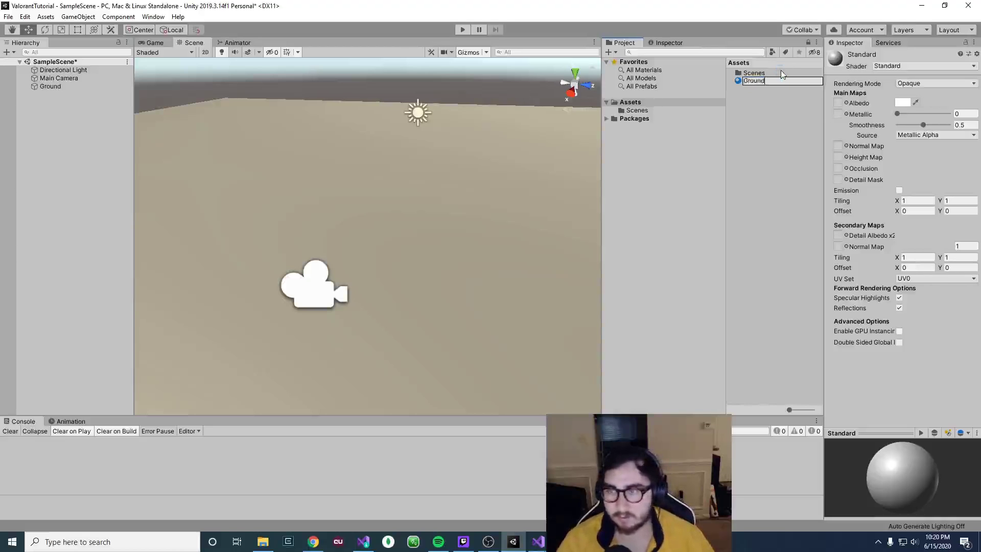
key(Return)
Set the Ground material's albedo to a medium green
click(902, 102)
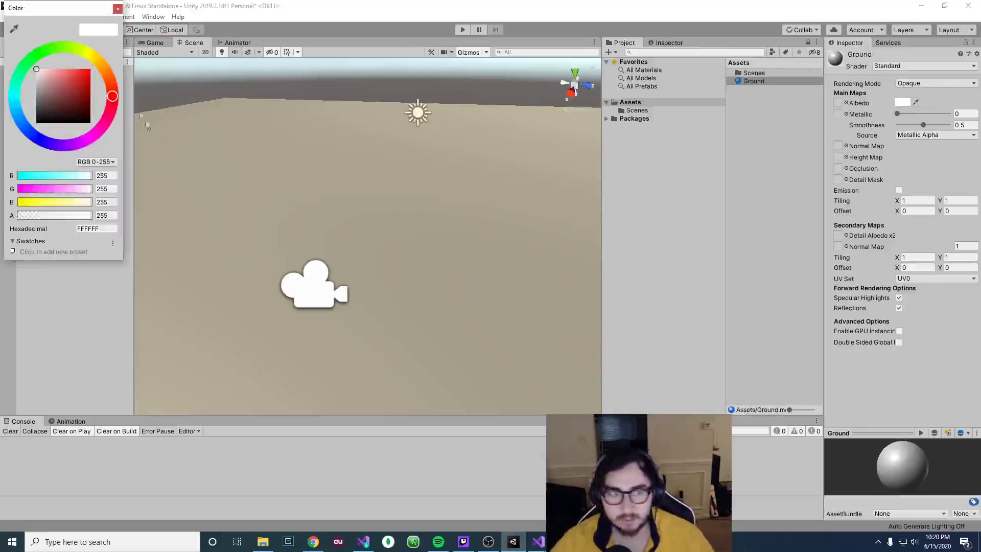
click(36, 56)
drag(71, 77, 93, 96)
click(118, 9)
Apply the green Ground material to the floor slab in the scene
drag(773, 76, 424, 175)
right_drag(440, 166, 513, 178)
middle_drag(385, 184, 405, 182)
right_drag(365, 227, 323, 212)
mouse_move(323, 212)
middle_down()
mouse_move(332, 225)
mouse_move(327, 213)
middle_up()
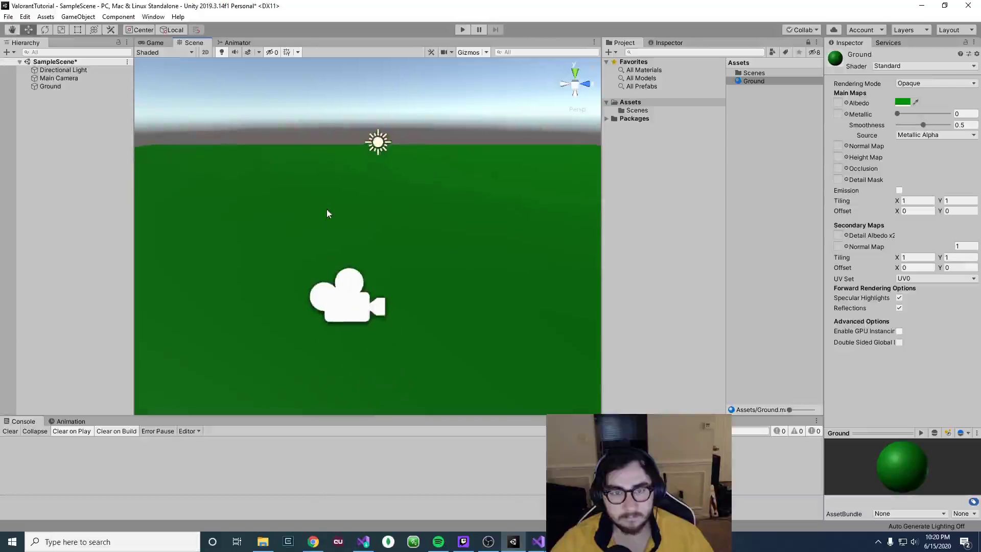
Add a second 3D cube to the scene and reset its transform to the origin
click(42, 99)
right_click(49, 96)
mouse_move(116, 205)
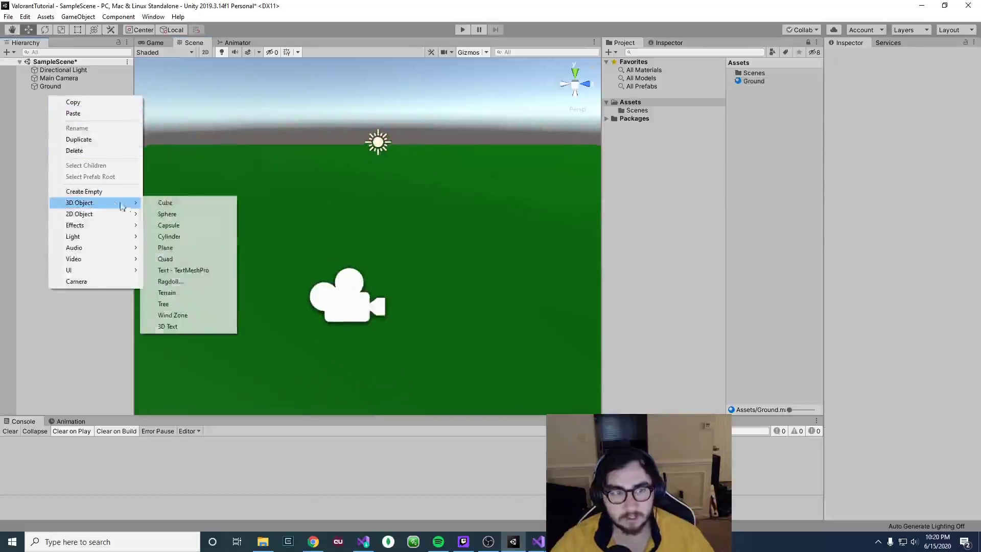
click(161, 204)
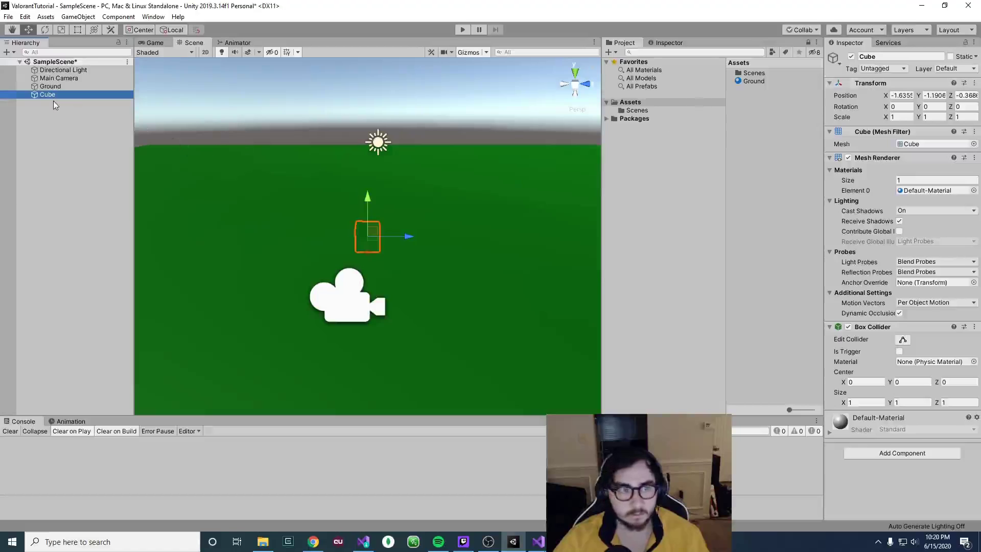
right_click(888, 83)
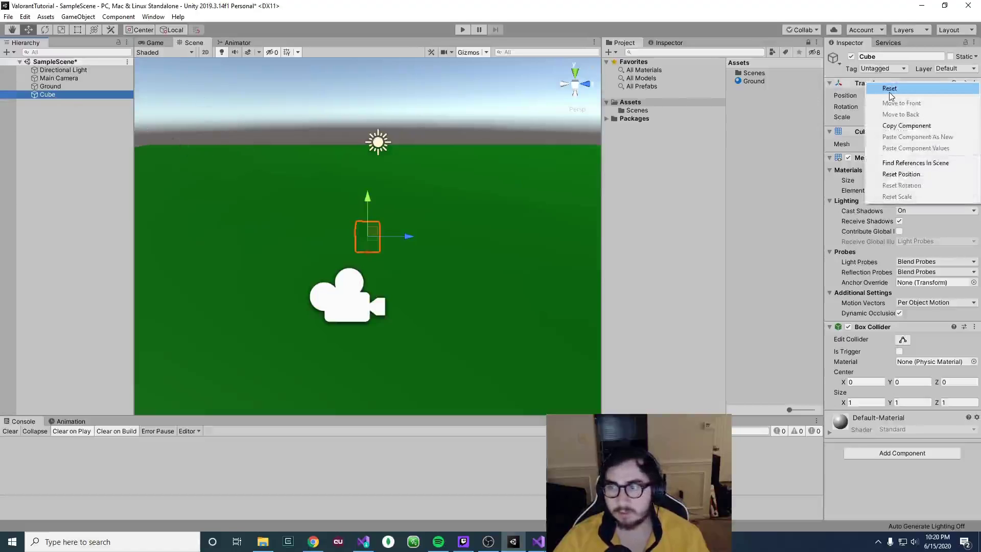
click(889, 92)
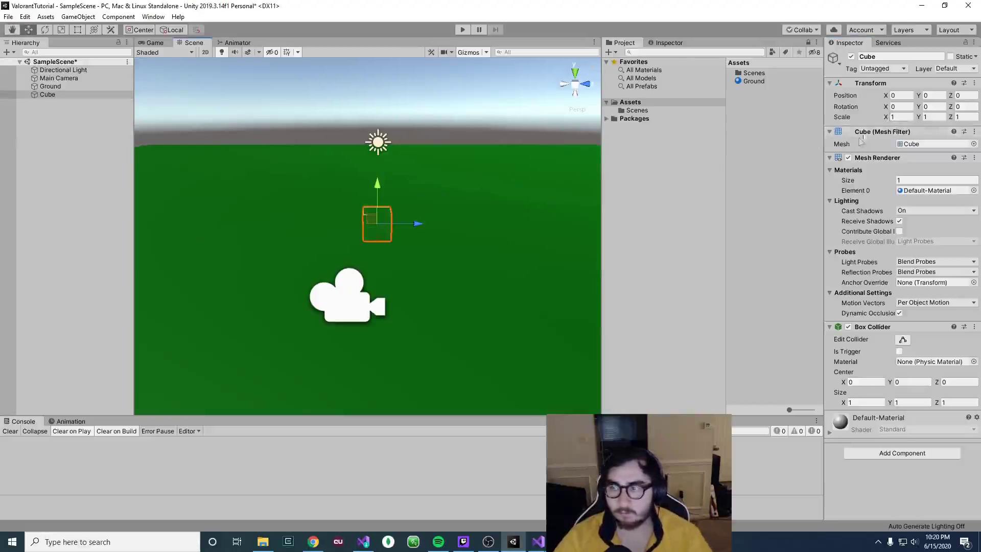
Scale the new cube to 5 on Y and Z, and raise it to about Y 3.03 so it stands on the ground
click(963, 117)
text(5)
click(930, 117)
text(5)
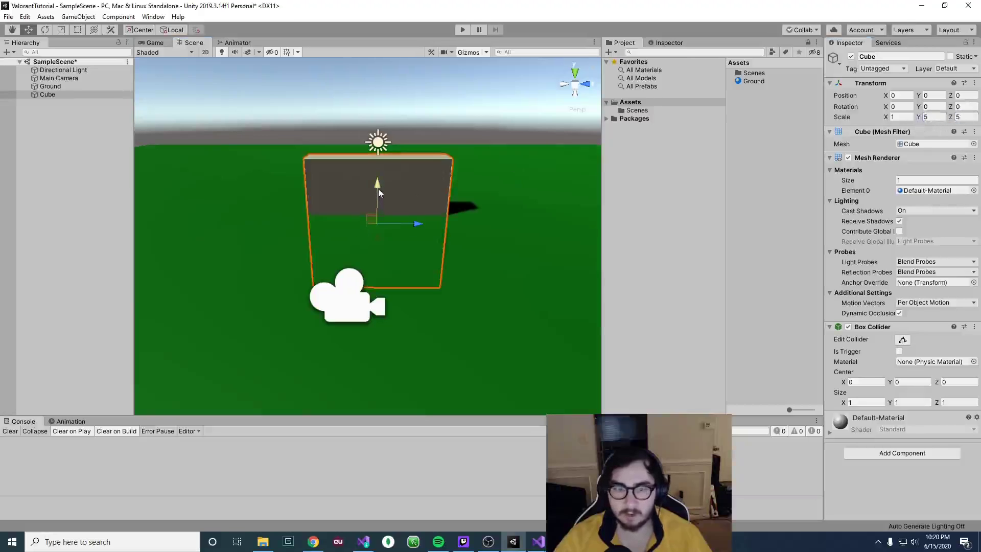
drag(378, 189, 379, 117)
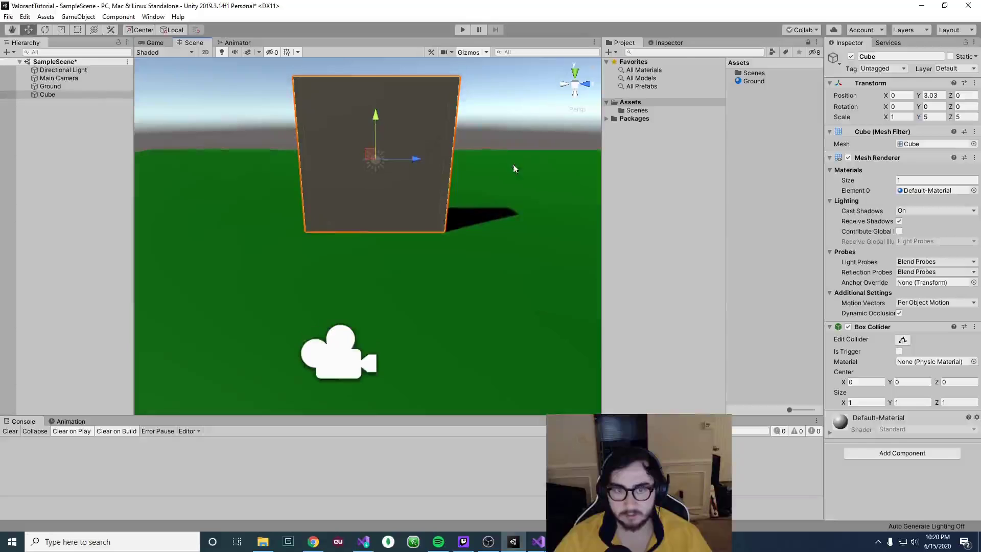
Add another 3D cube to the scene and reset its transform to the origin
click(51, 109)
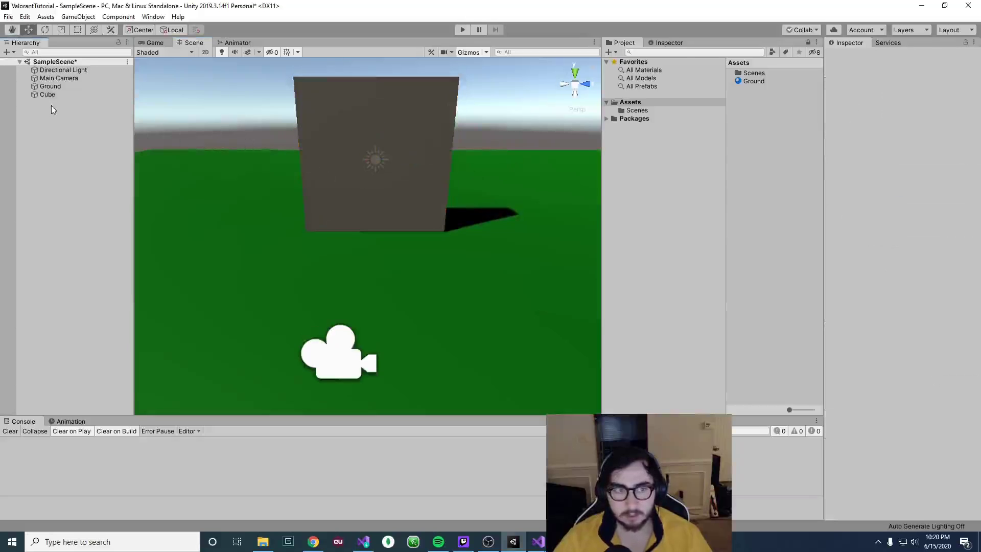
right_click(51, 106)
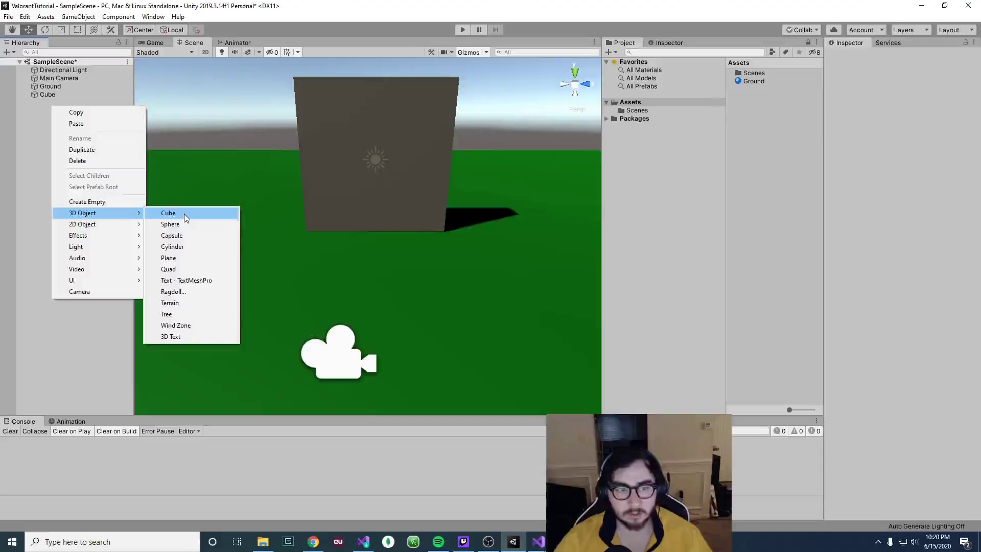
click(176, 213)
right_click(869, 84)
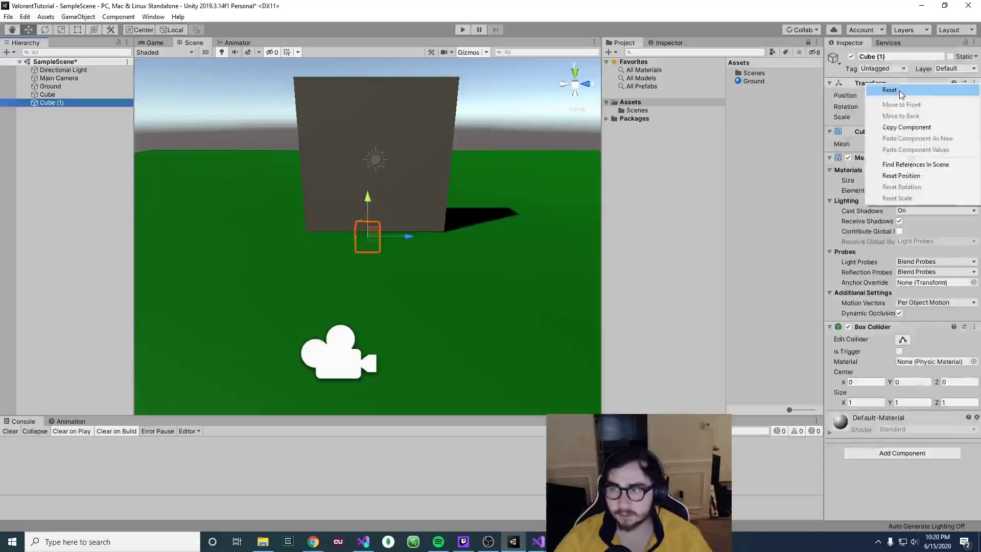
click(890, 90)
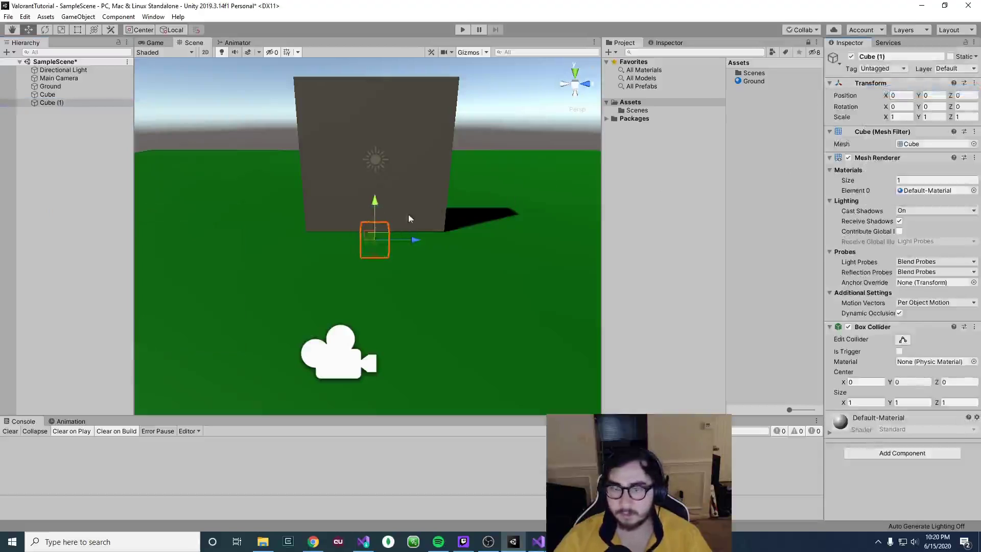
Move the new cube away from the large block to about X 5.65, Y 1.07 so it rests on the ground, and save the scene
right_drag(440, 250, 453, 280)
drag(501, 257, 558, 200)
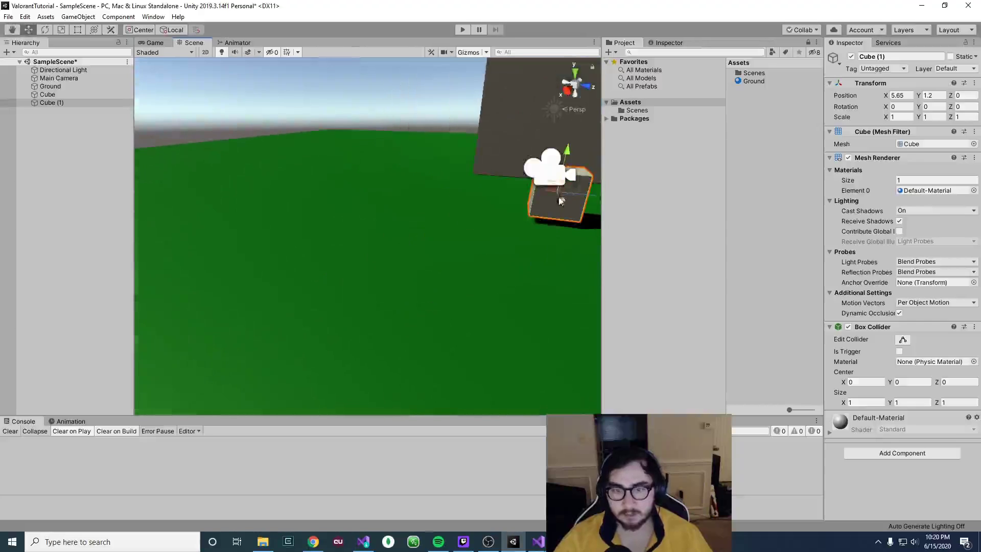
middle_drag(559, 196, 476, 241)
drag(437, 210, 436, 216)
middle_drag(466, 272, 481, 292)
right_drag(476, 277, 533, 261)
middle_drag(396, 281, 417, 257)
alt+drag(417, 258, 493, 285)
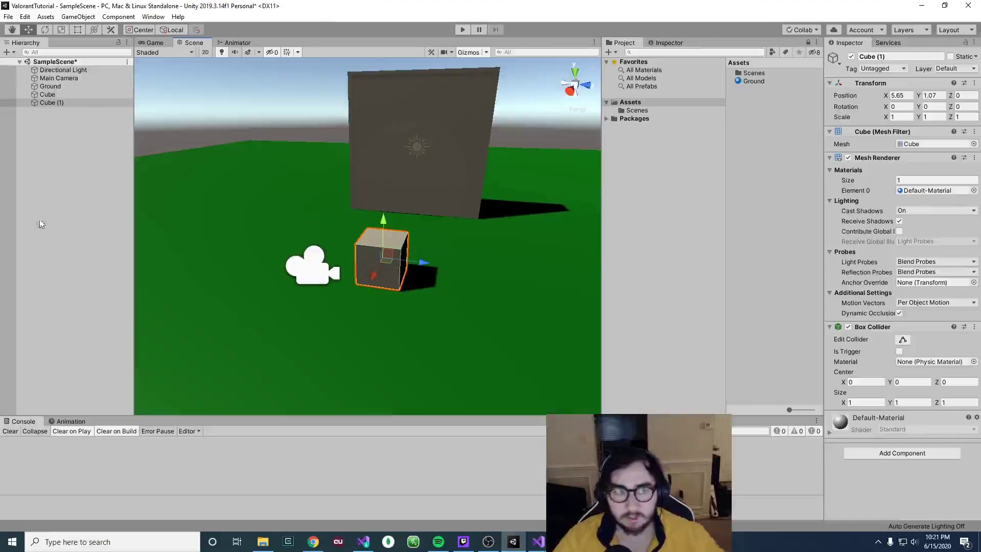
click(54, 121)
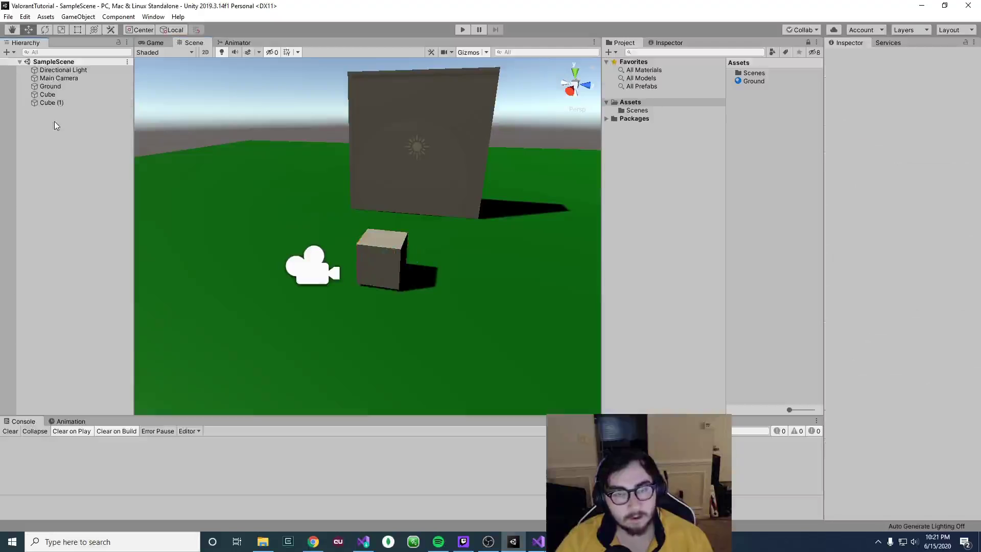
Add one more 3D cube for the player and reset its transform
right_drag(365, 150, 371, 164)
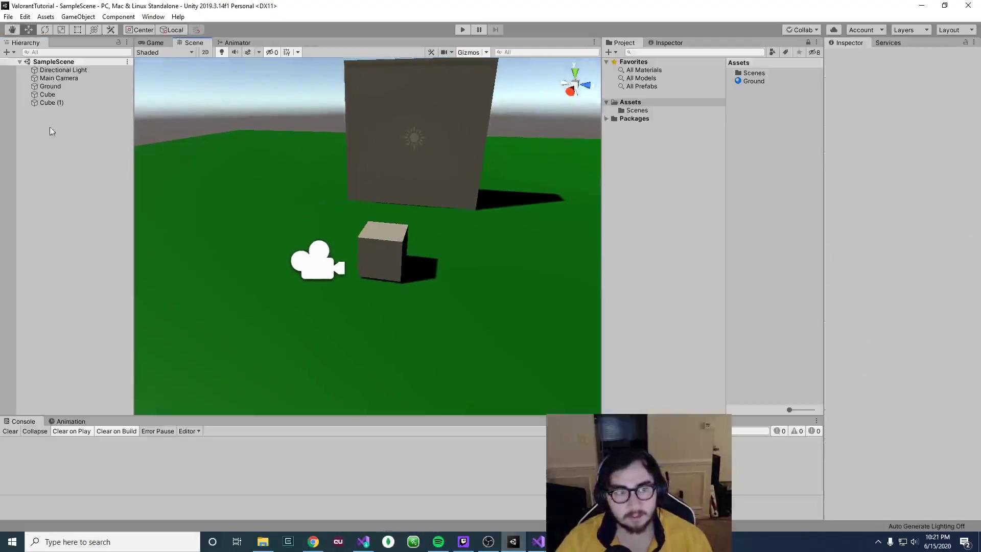
right_click(45, 113)
mouse_move(77, 221)
click(156, 221)
middle_drag(490, 189, 428, 223)
right_click(867, 82)
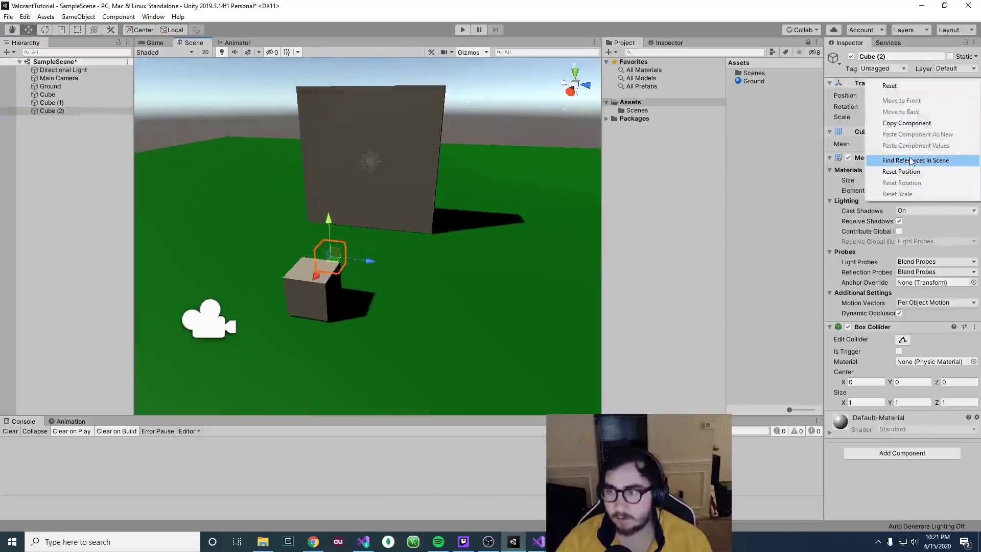
click(909, 87)
Move the player cube past the small cube to about X 8.49, Y 1.07, keeping Z at 0
drag(368, 244, 283, 338)
drag(263, 378, 251, 337)
middle_drag(343, 378, 360, 305)
right_drag(371, 307, 285, 296)
middle_drag(505, 313, 394, 302)
drag(264, 272, 232, 281)
right_drag(357, 281, 400, 270)
middle_drag(503, 271, 326, 284)
alt+drag(325, 284, 284, 286)
Set the player cube's Y scale to 2 and raise it to about Y 1.54 so it stands on the ground
click(939, 118)
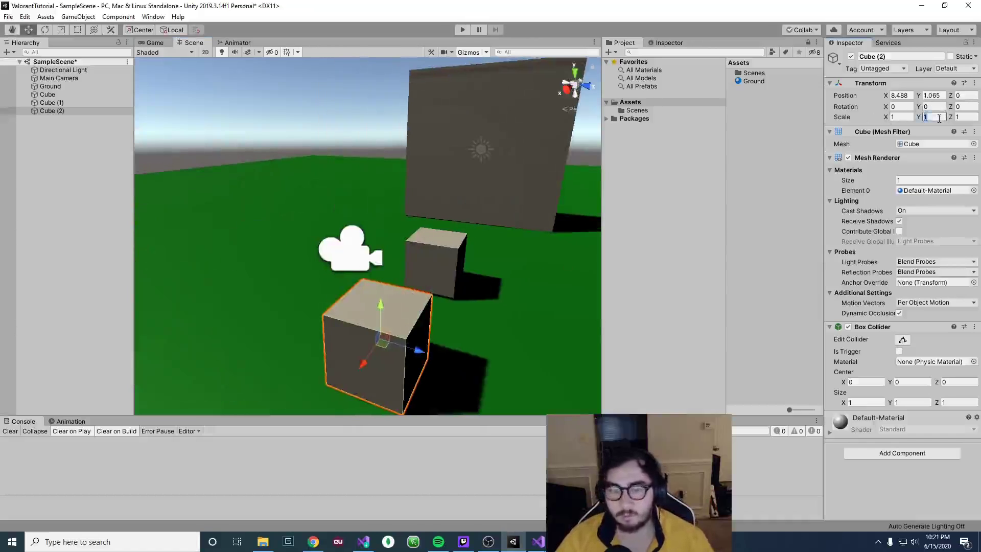
text(2)
key(ctrl+s)
drag(379, 311, 378, 277)
middle_drag(444, 271, 461, 260)
Rename the tall cube as Player and save the scene
right_click(60, 109)
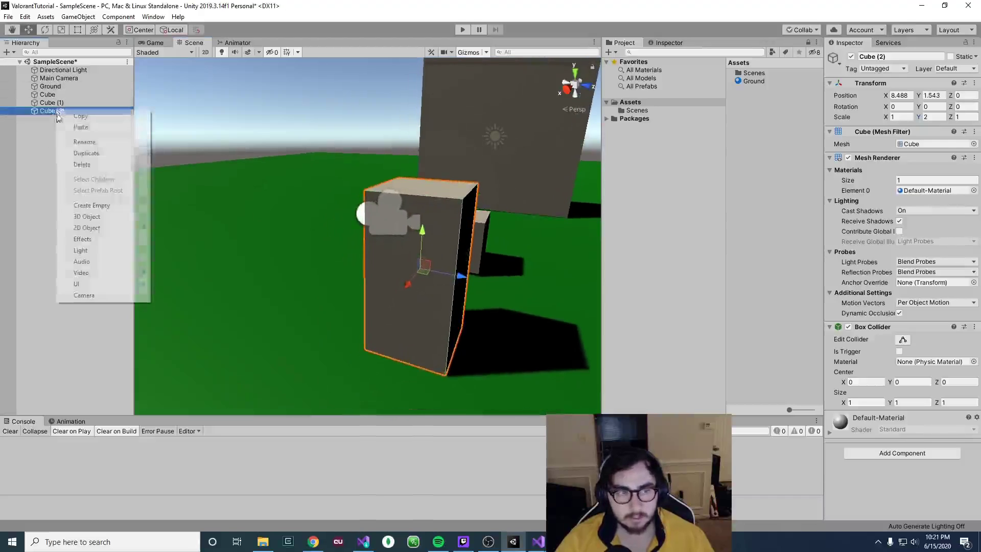
click(97, 141)
text(Player)
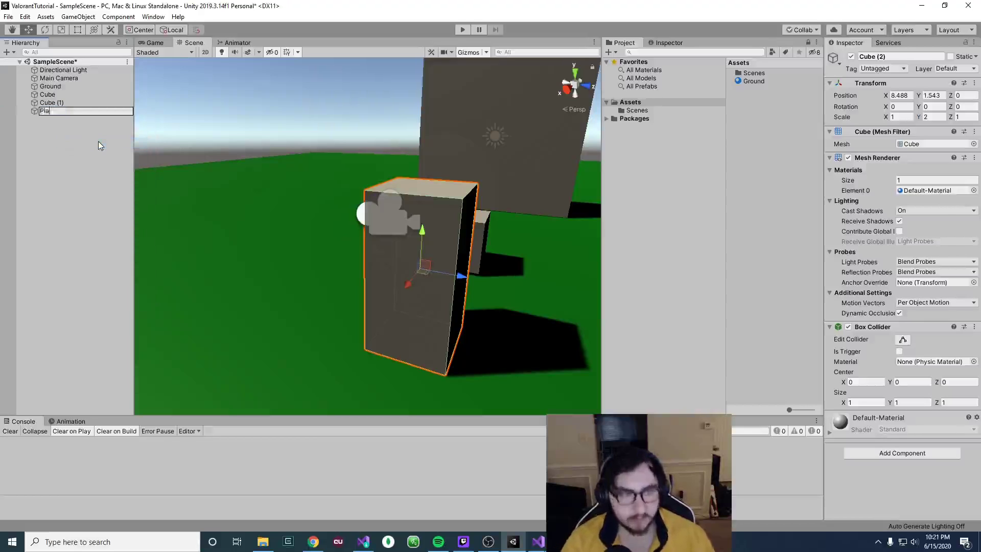
key(Return)
key(ctrl+s)
Make the Main Camera a child of Player and reset its transform
drag(69, 77, 71, 111)
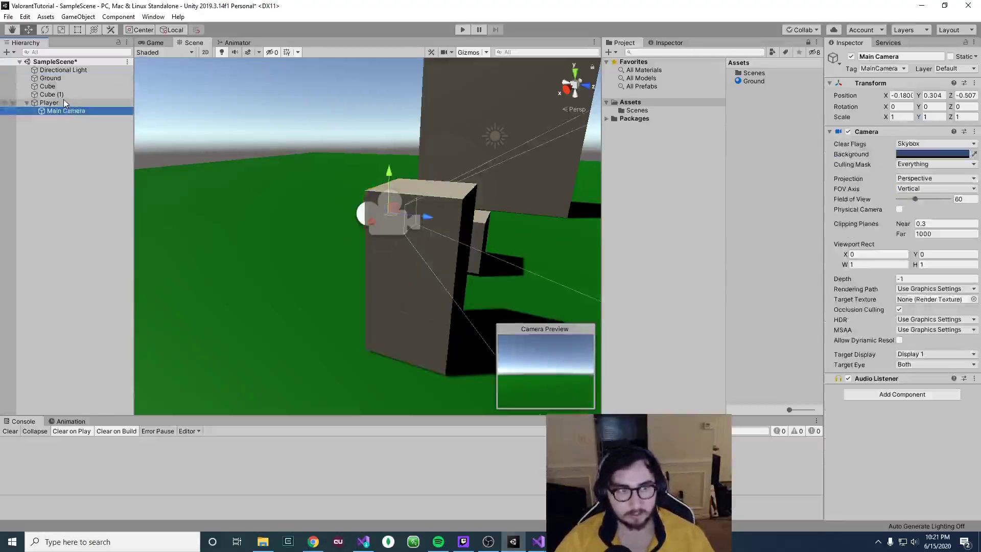
right_click(888, 85)
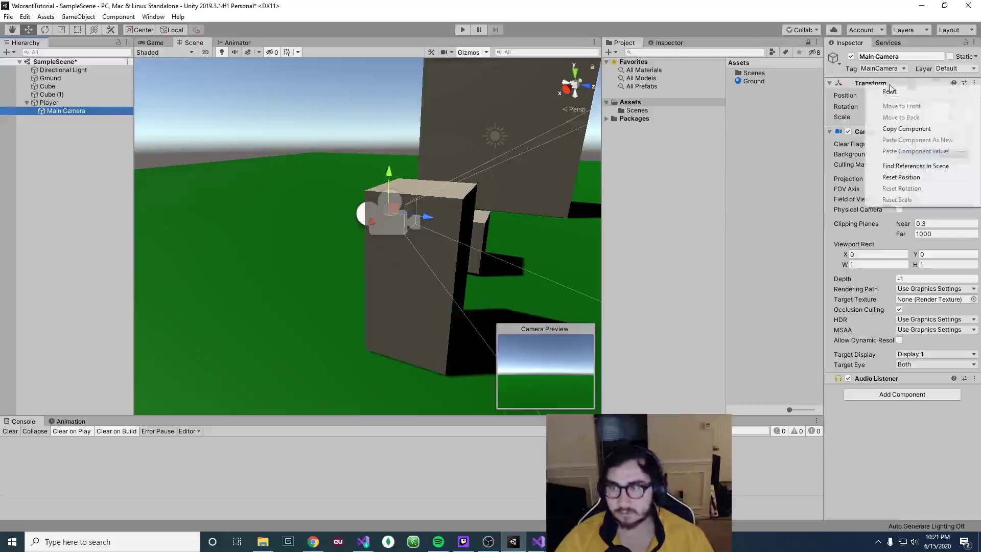
click(889, 91)
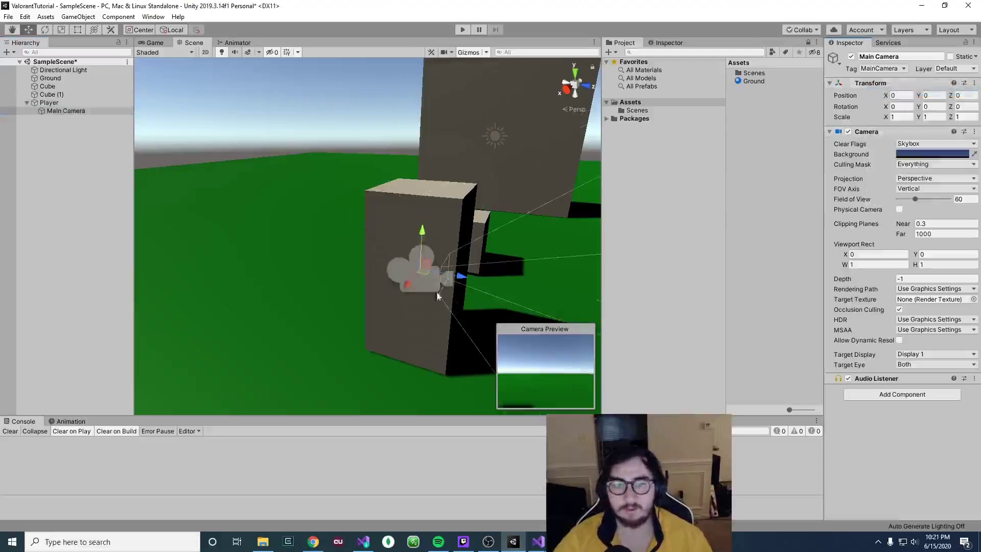
Raise the Main Camera to head height inside Player at about Y 0.28, Z 0.11, and save the scene
drag(422, 240, 425, 192)
drag(465, 230, 440, 186)
key(ctrl+s)
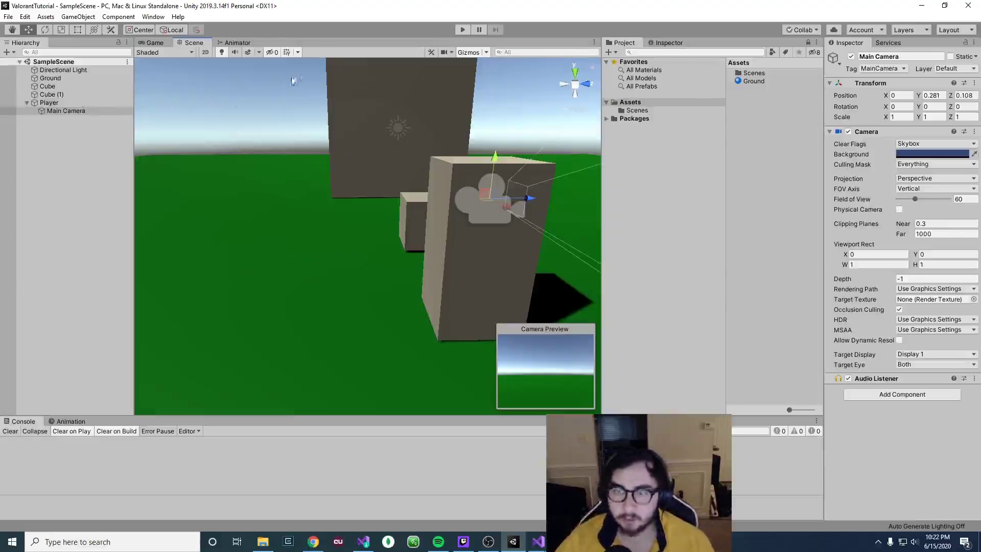
Create a folder named Scripts in Assets
right_click(634, 102)
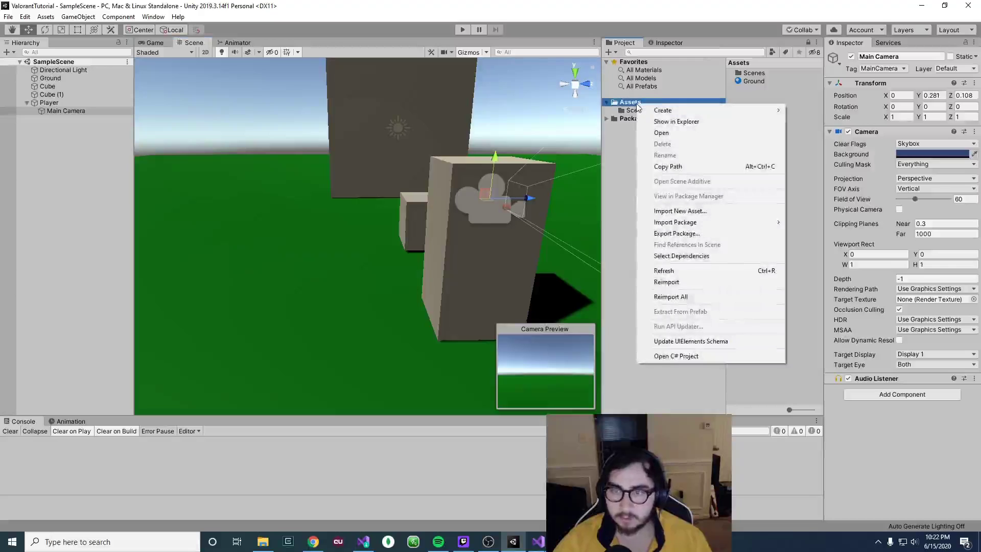
mouse_move(647, 112)
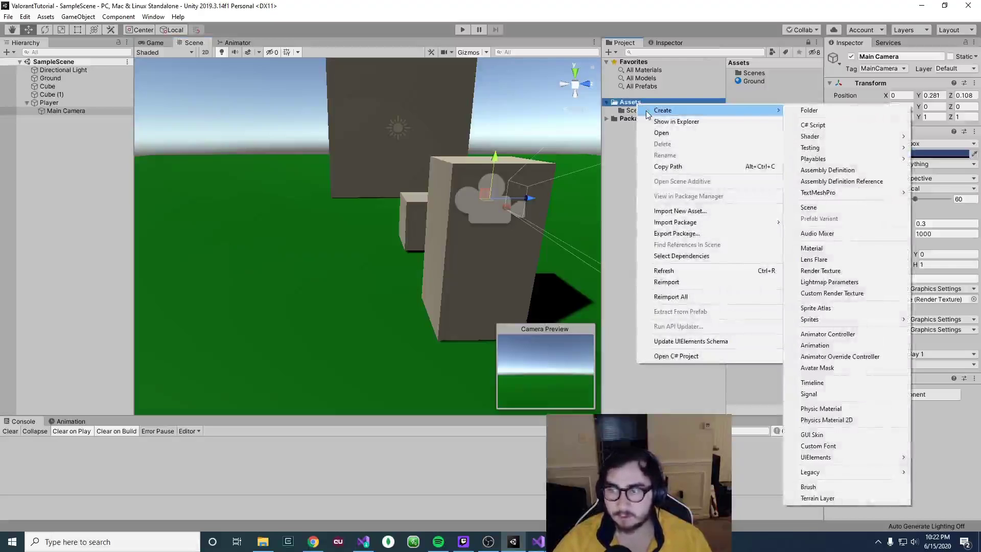
click(826, 111)
text(Scripts)
key(Return)
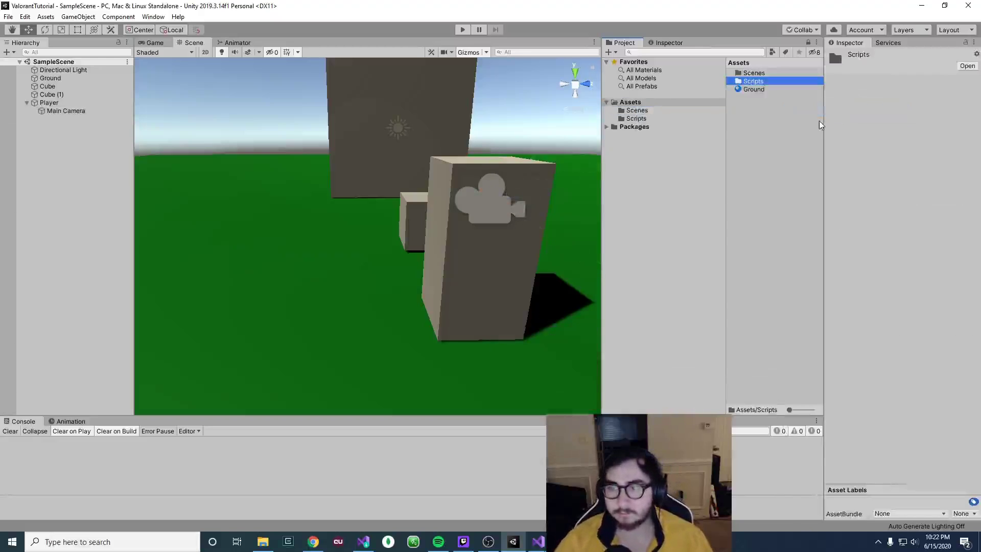
Create a C# script named PlayerController inside the Scripts folder
double_click(756, 80)
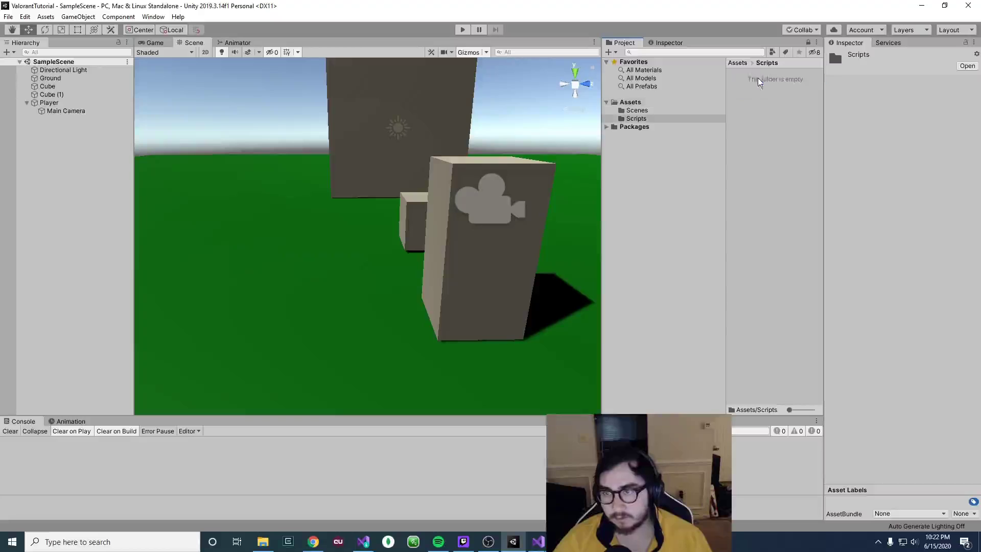
right_click(757, 81)
mouse_move(795, 85)
click(665, 100)
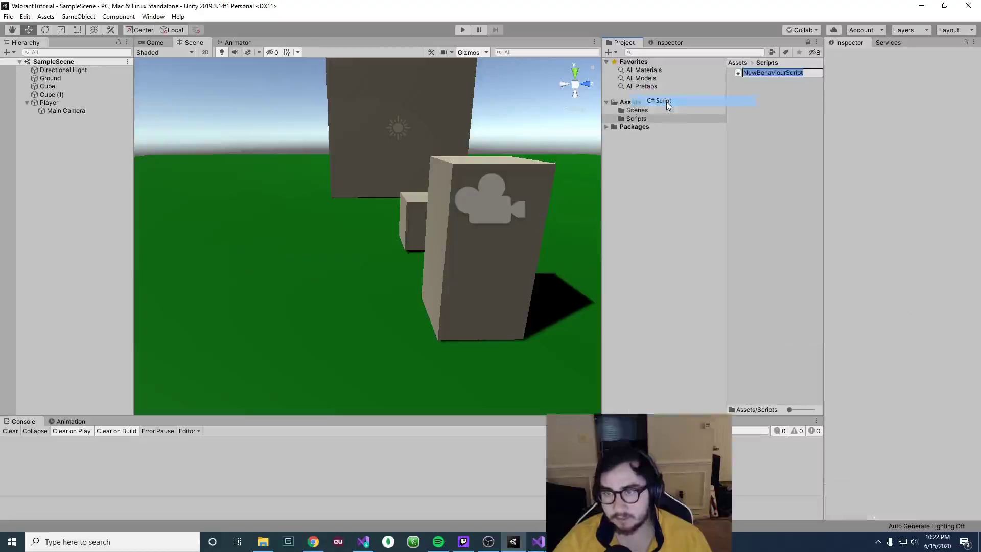
text(Player)
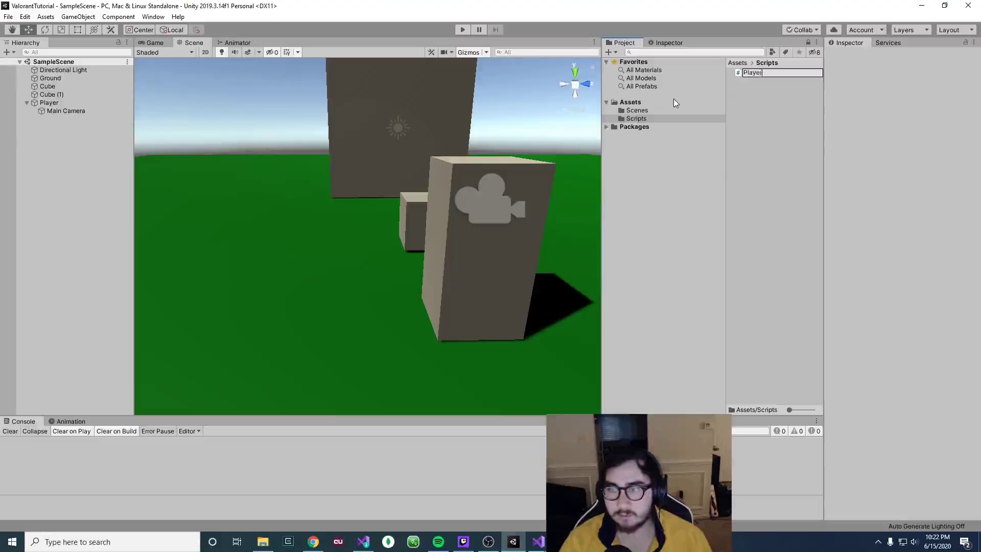
text(Controller)
key(Return)
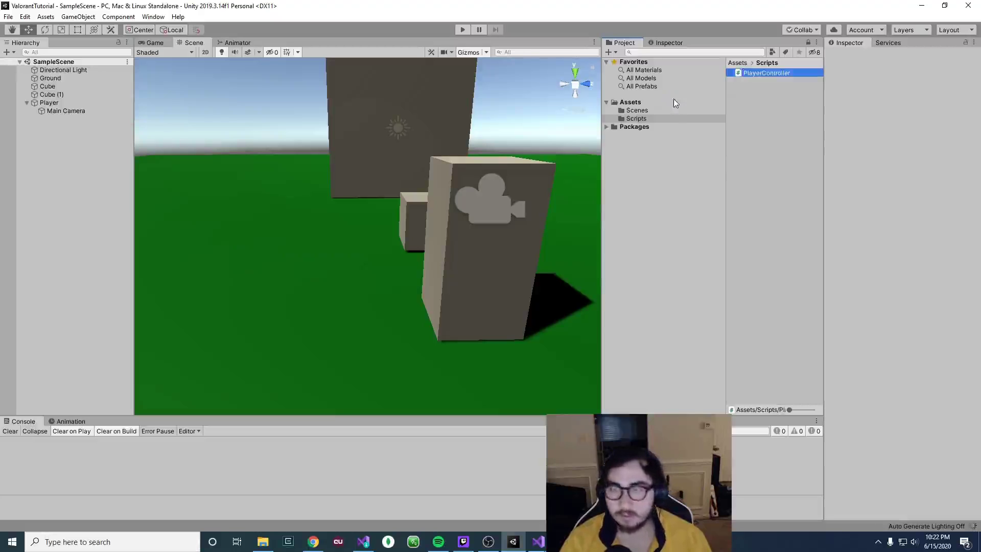
Open the PlayerController script in Visual Studio and reload the modified solution
click(759, 76)
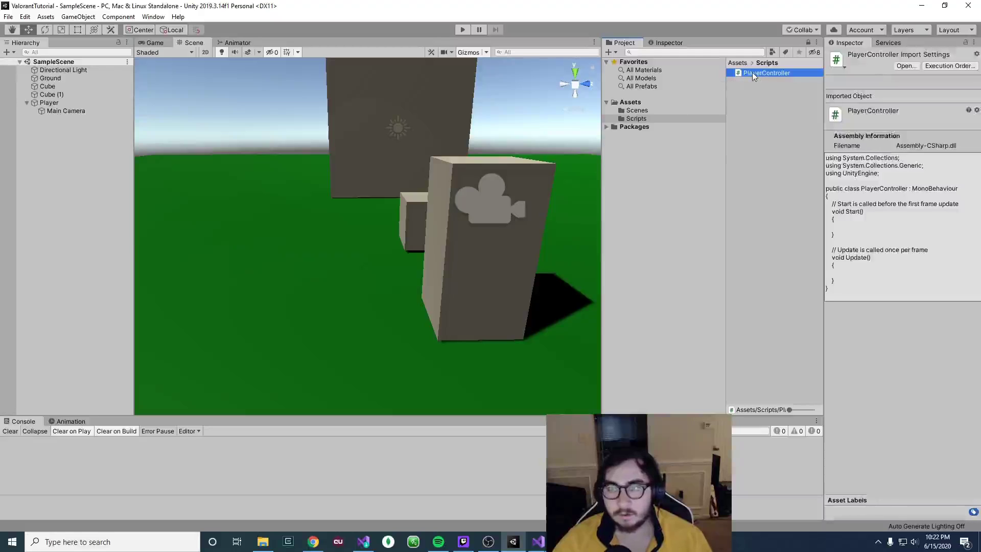
double_click(752, 72)
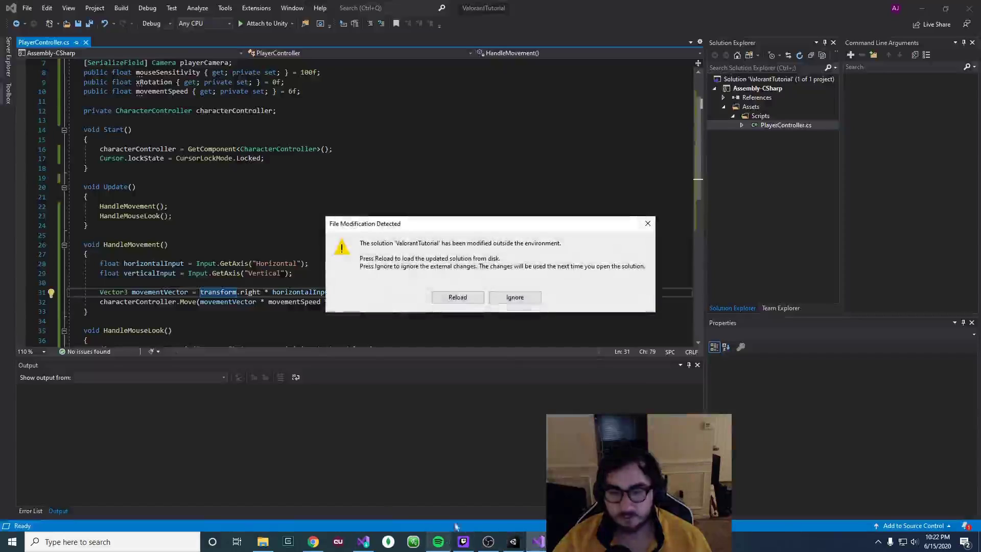
click(451, 299)
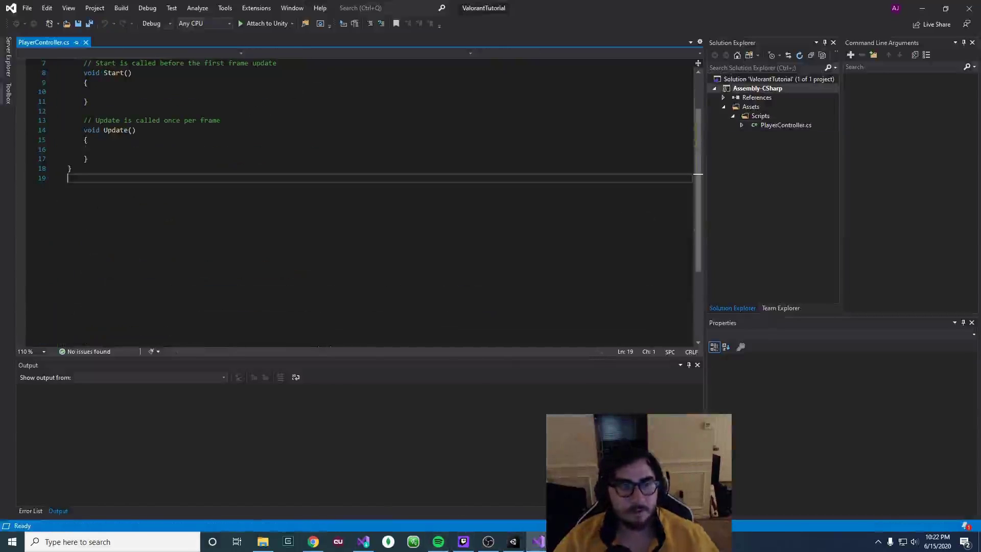
Delete the template comment above the Start method, along with its line
click(294, 118)
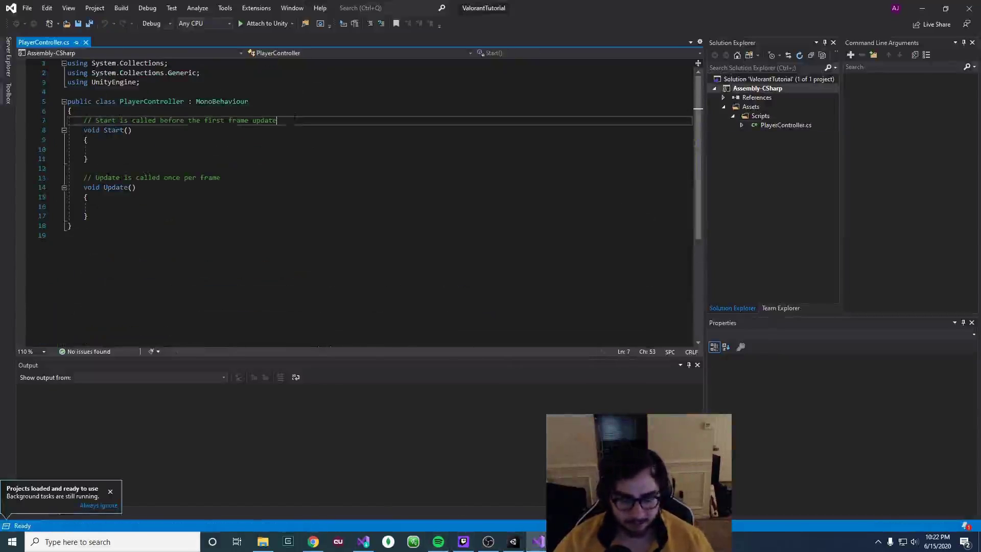
key(shift+Home)
key(shift+Home)
key(BackSpace)
key(BackSpace)
key(BackSpace)
key(ctrl+s)
key(ctrl+z)
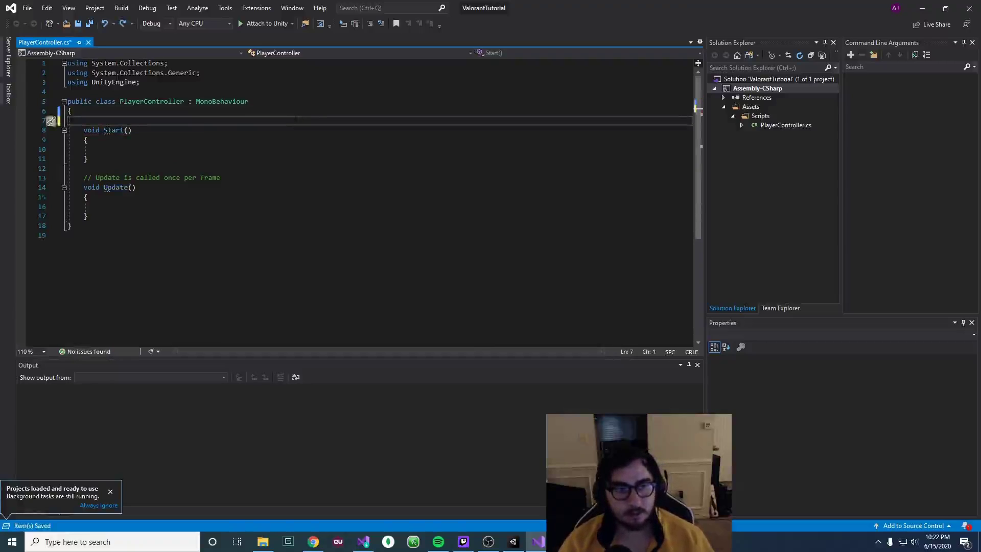
key(BackSpace)
Delete the template comment above the Update method, leaving one blank line between Start and Update
key(Down)
key(Down)
key(Down)
key(Down)
key(Down)
key(Down)
key(End)
key(shift+Home)
key(BackSpace)
key(BackSpace)
key(BackSpace)
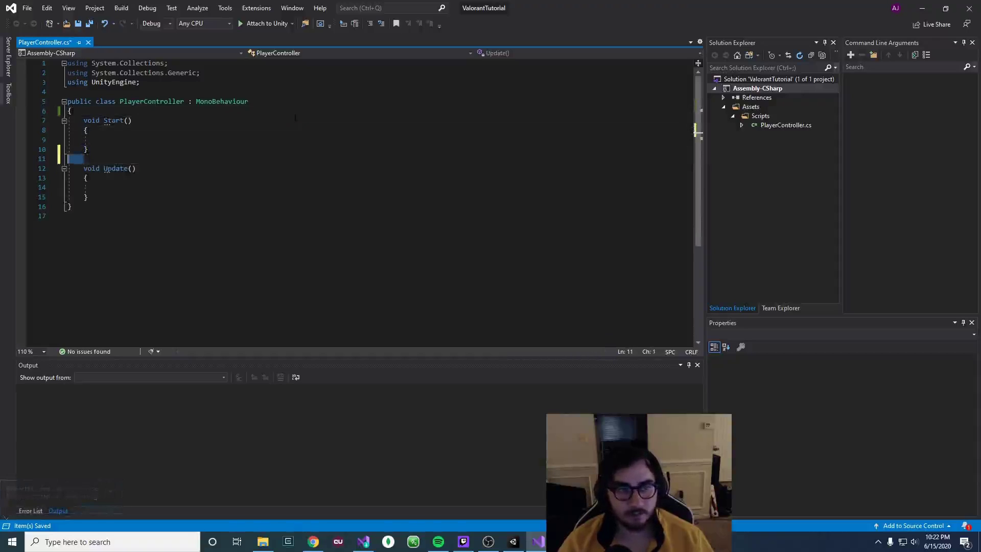
Insert an empty line at the beginning of the PlayerController class body and save the script
key(Up)
key(Up)
key(Up)
key(Up)
key(Up)
key(Up)
key(Down)
key(End)
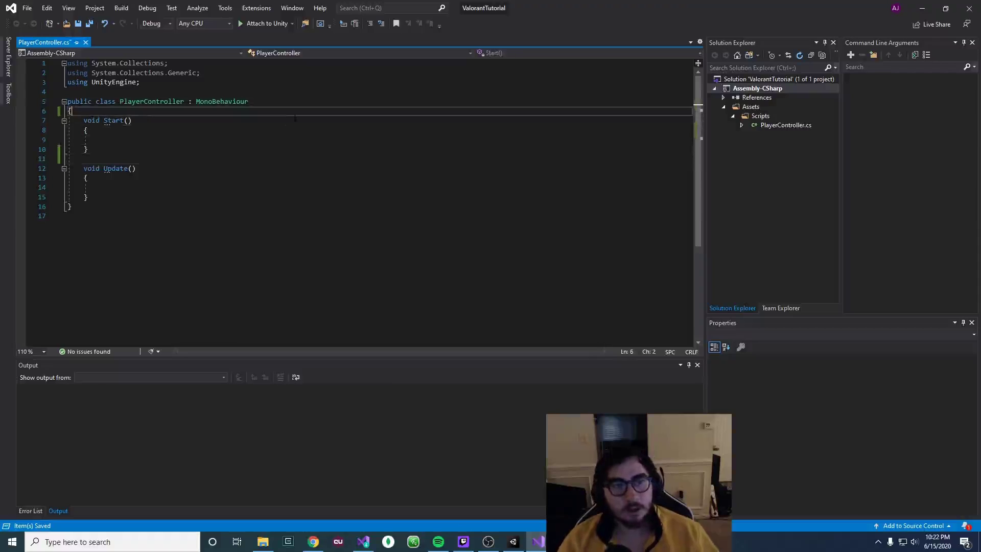
key(Return)
key(ctrl+s)
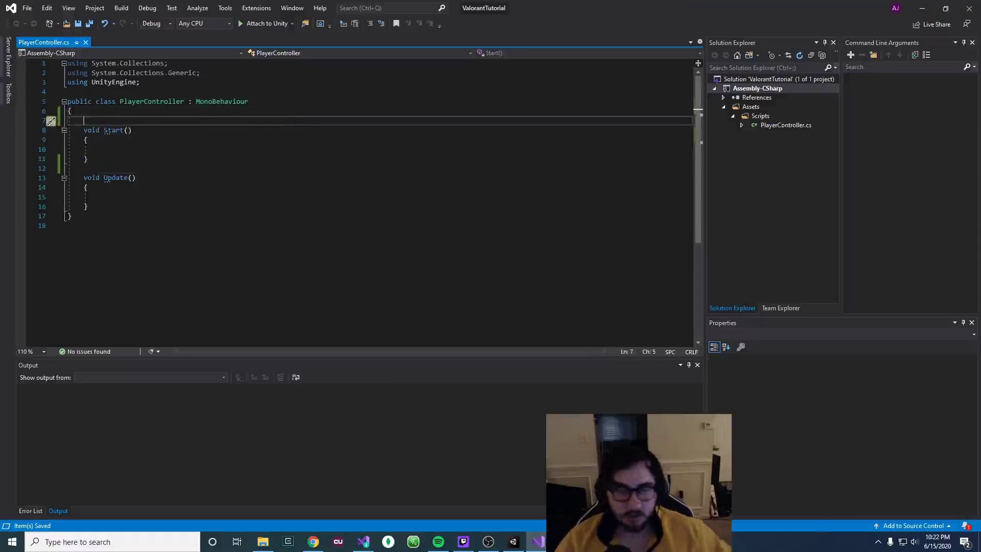